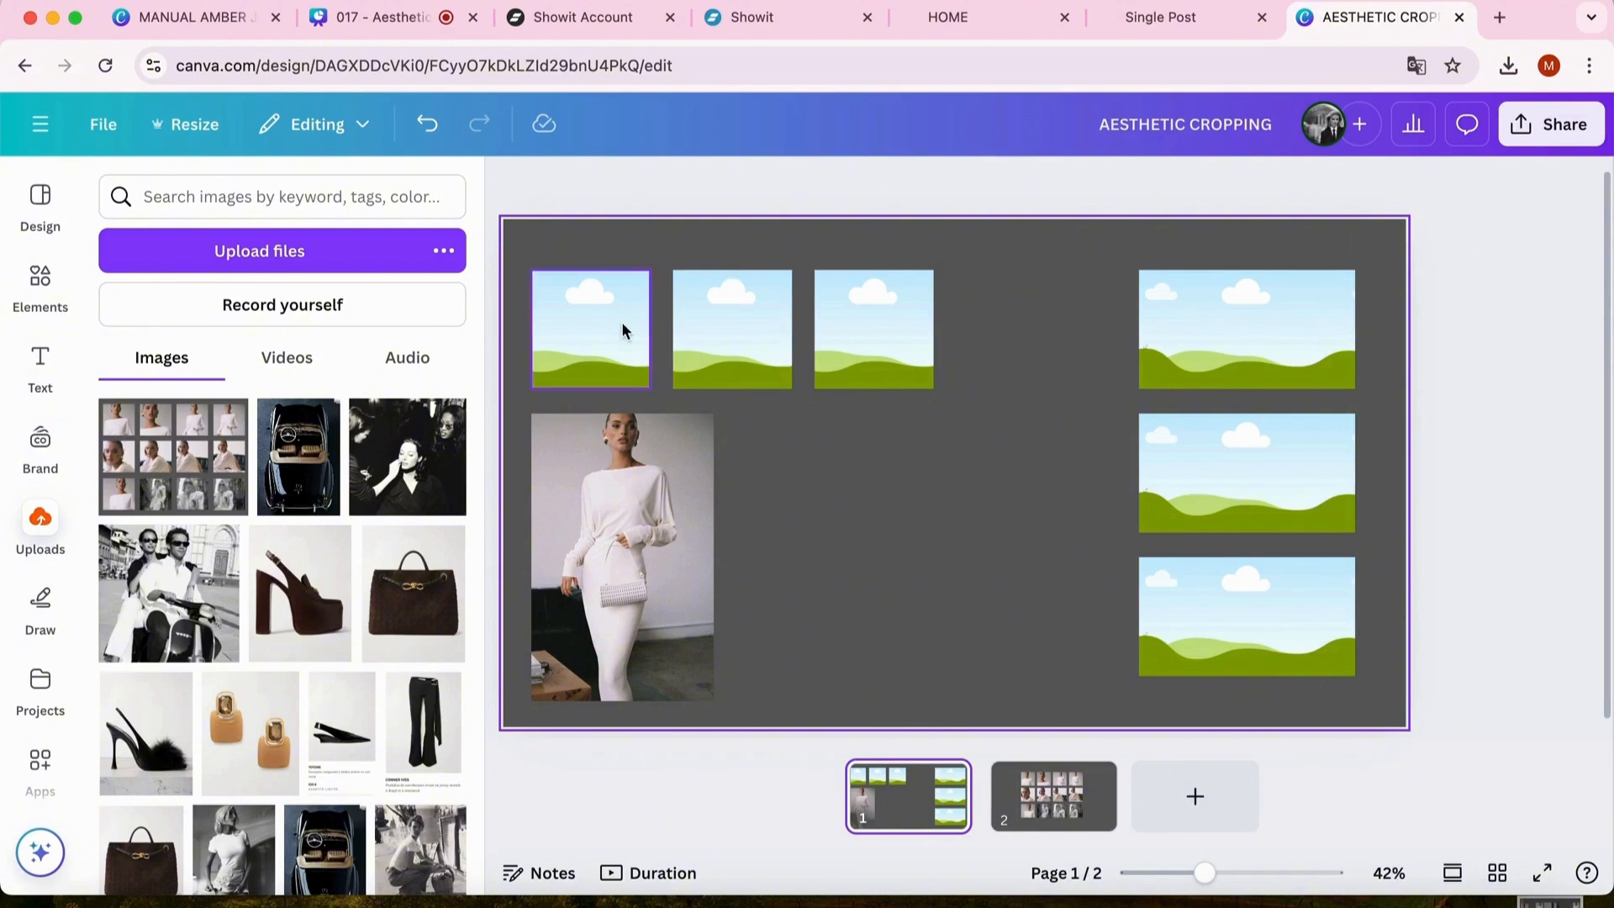
left_click(754, 342)
left_click(851, 346)
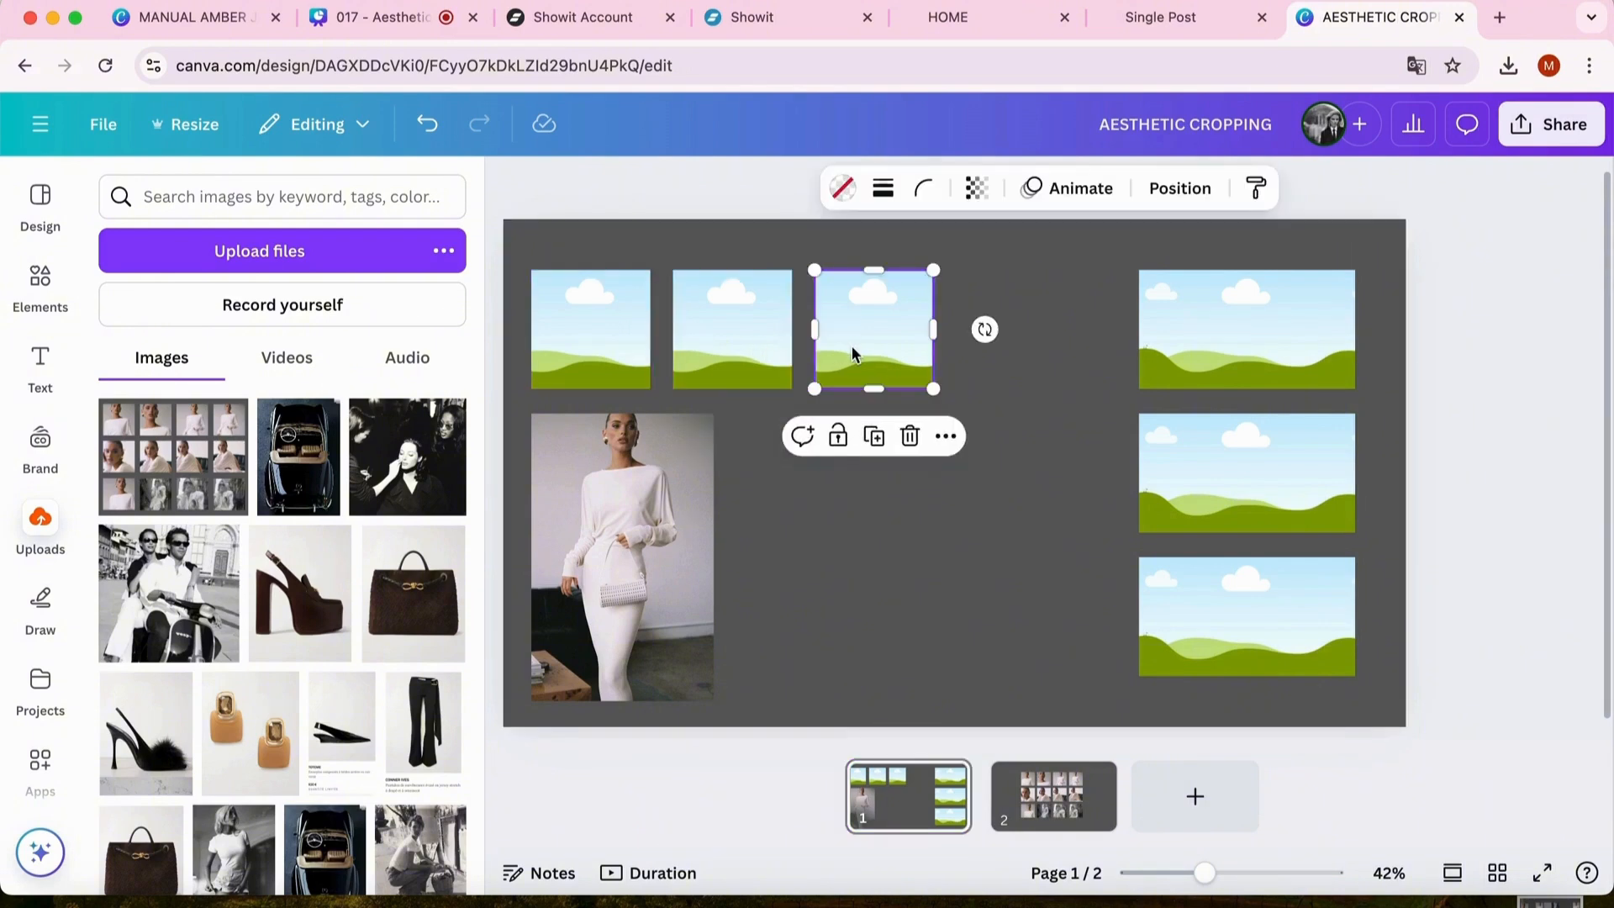
left_click(594, 341)
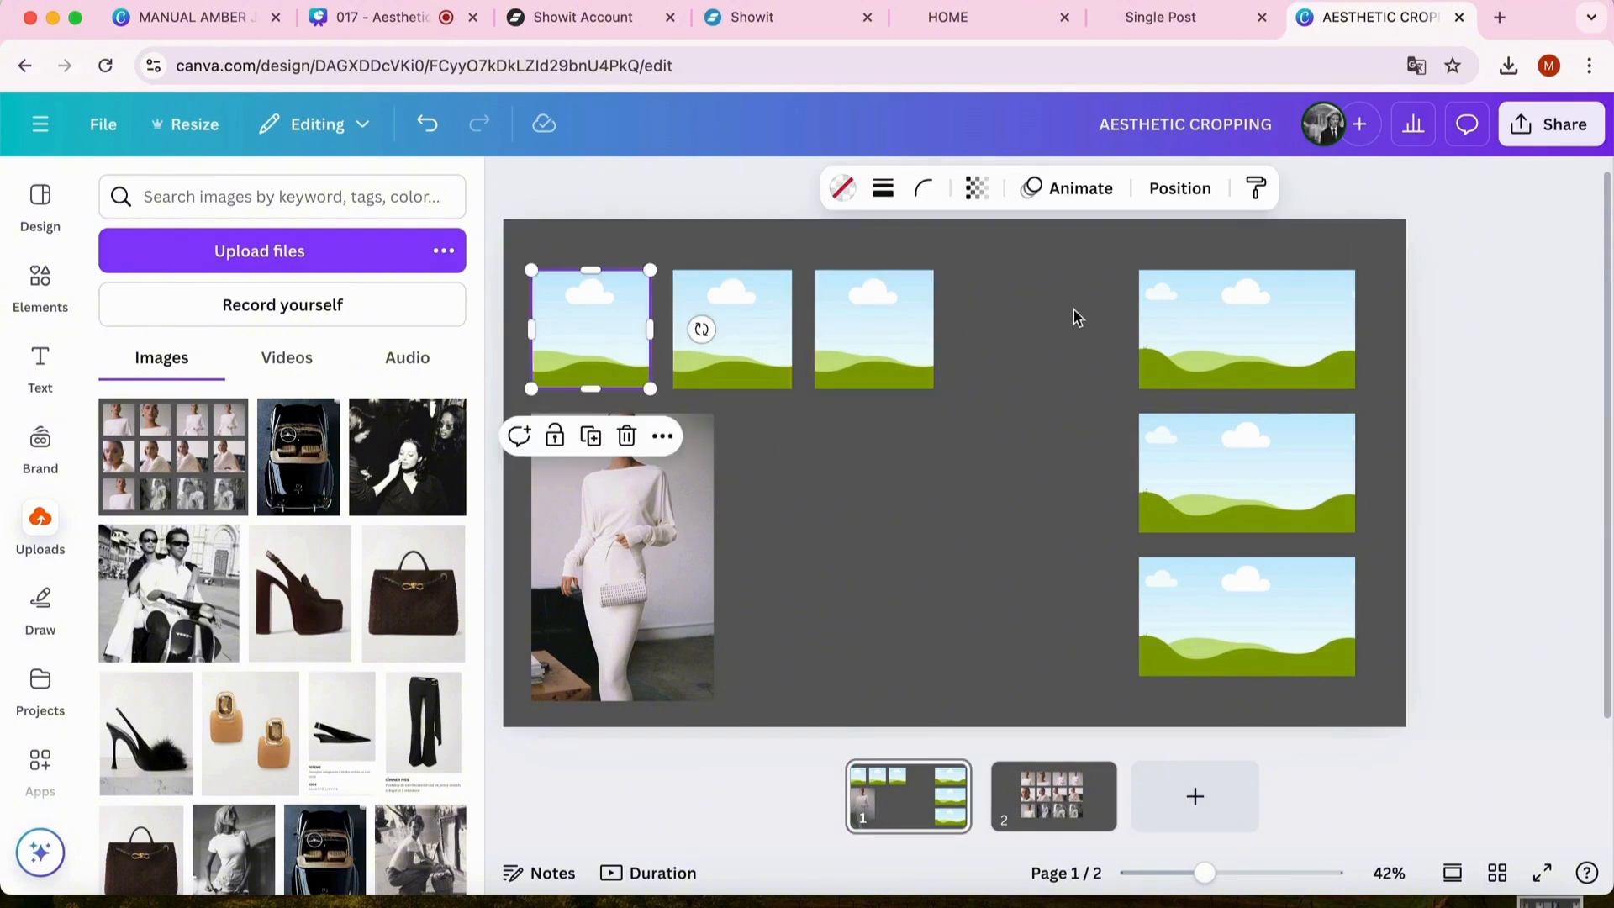
left_click(1195, 331)
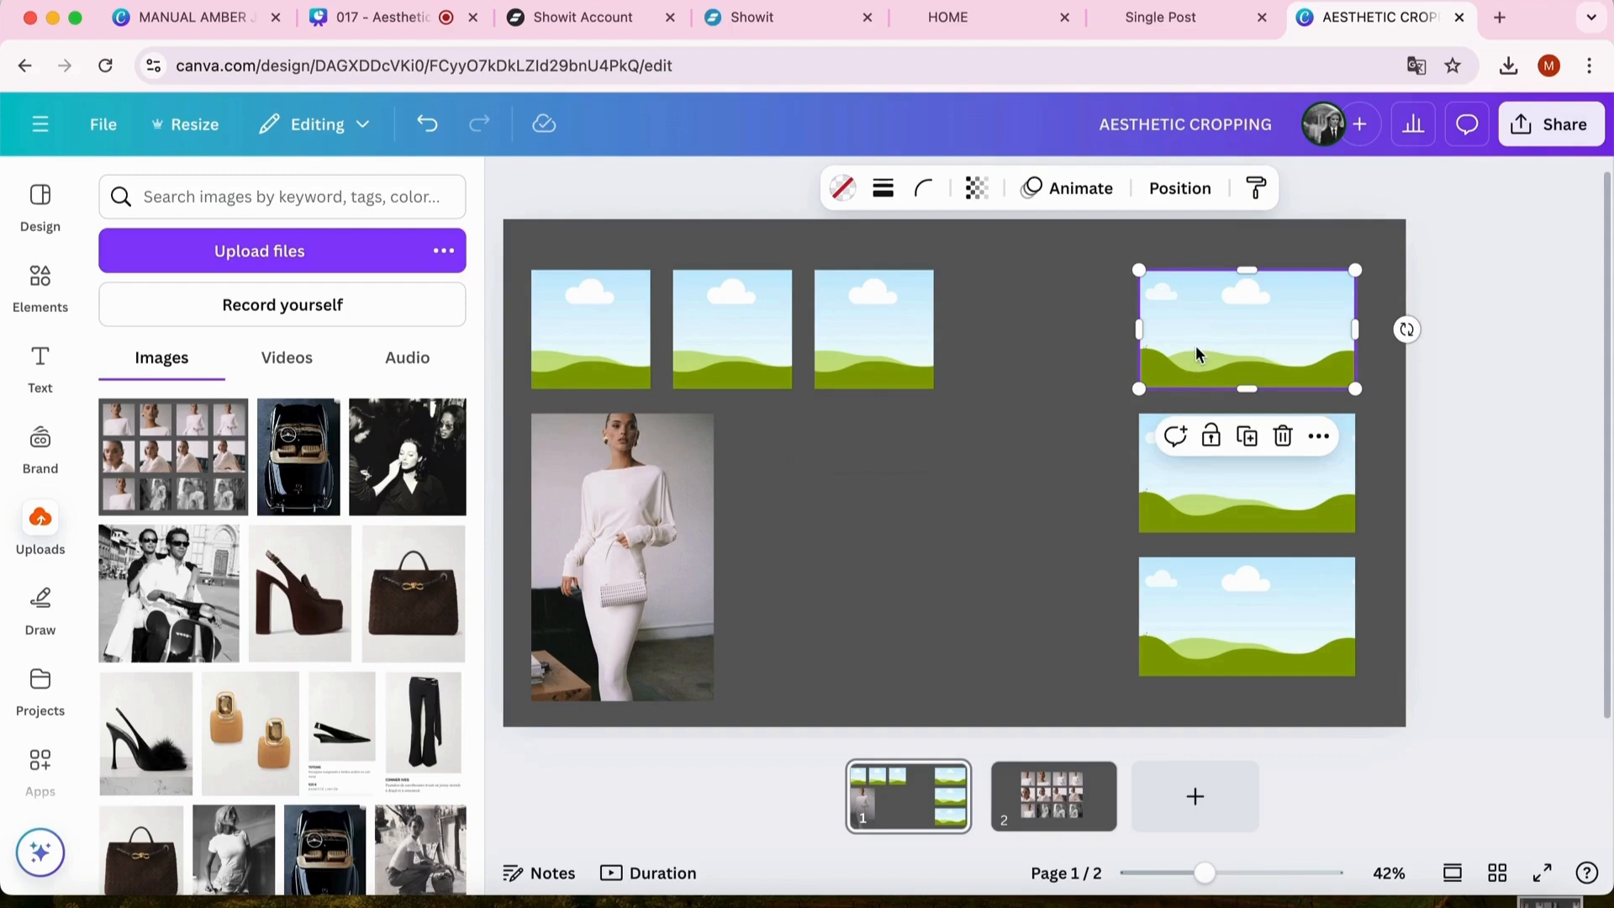
left_click(1192, 500)
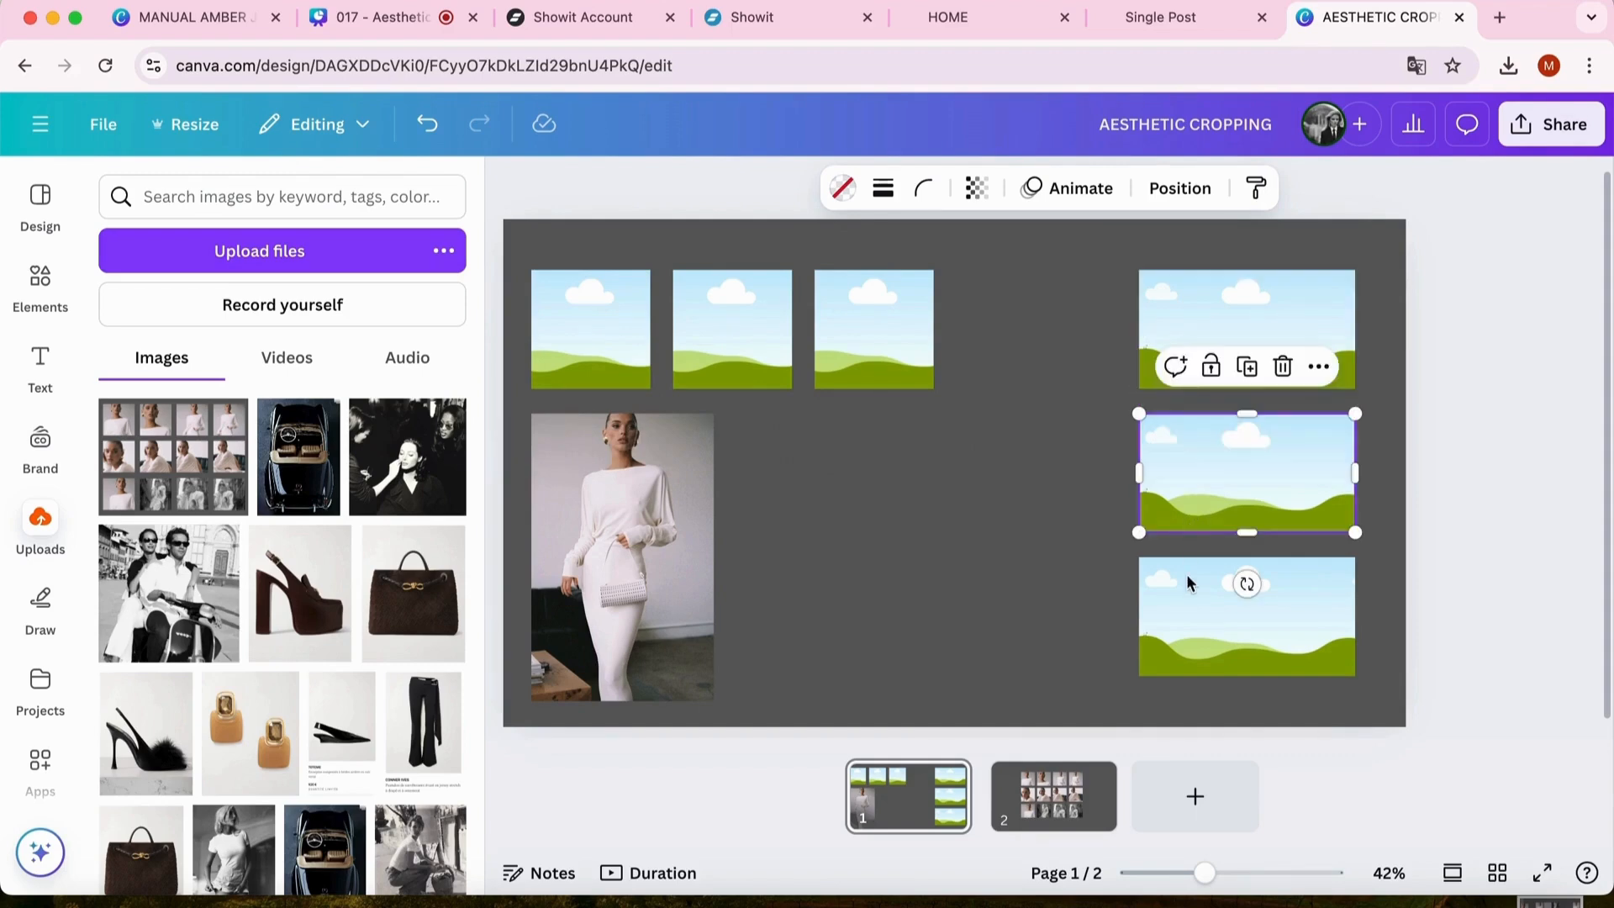
left_click(1198, 622)
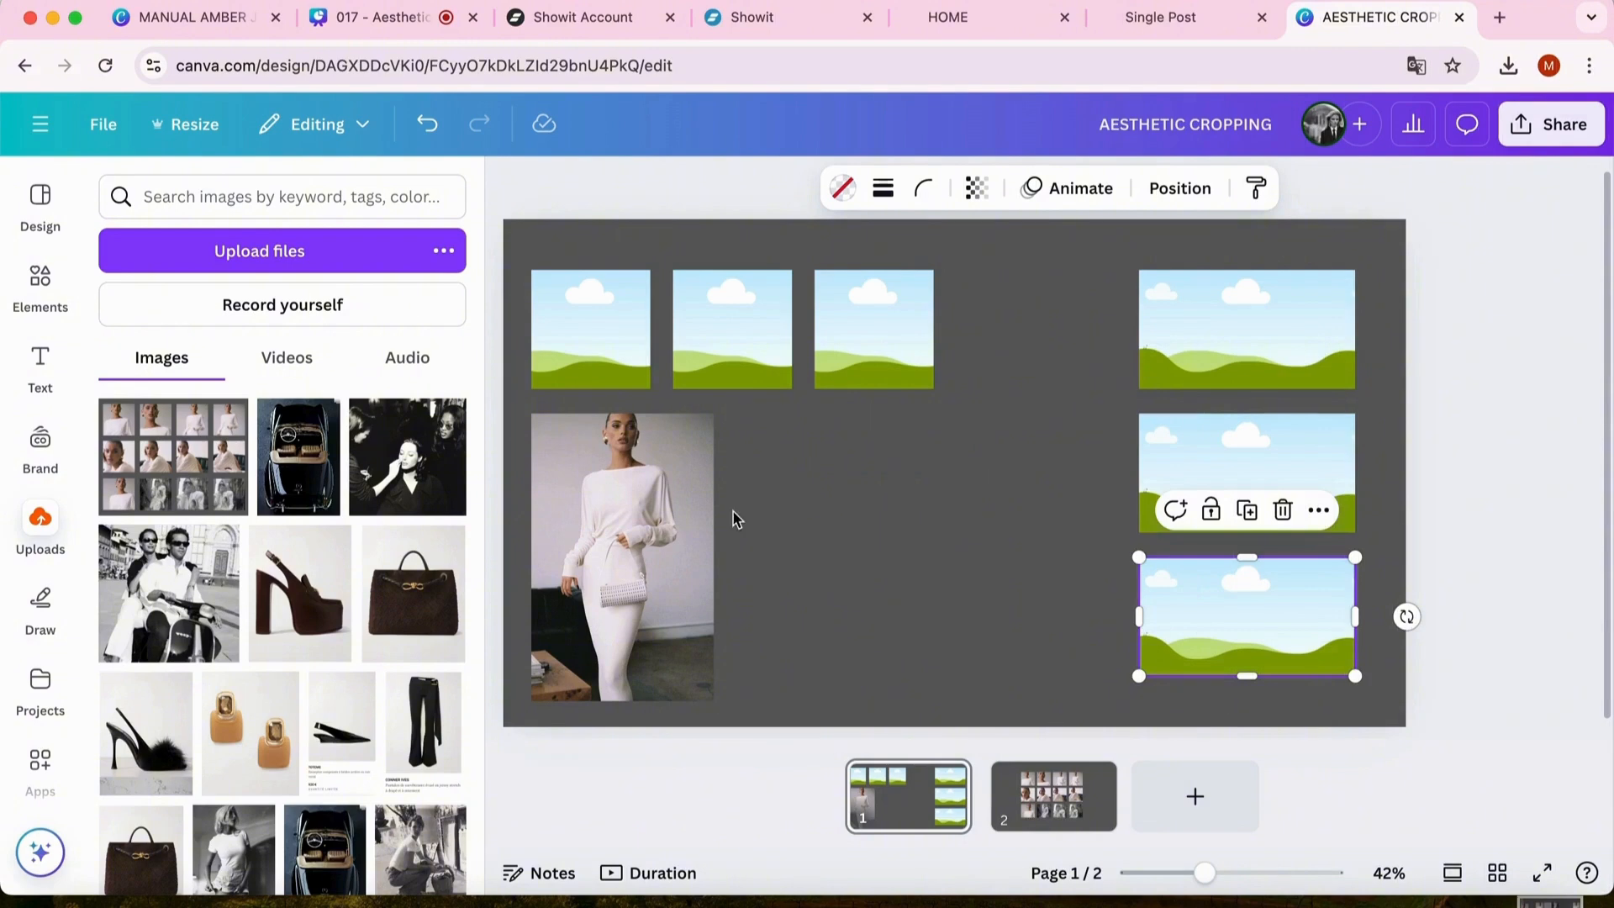
left_click(652, 535)
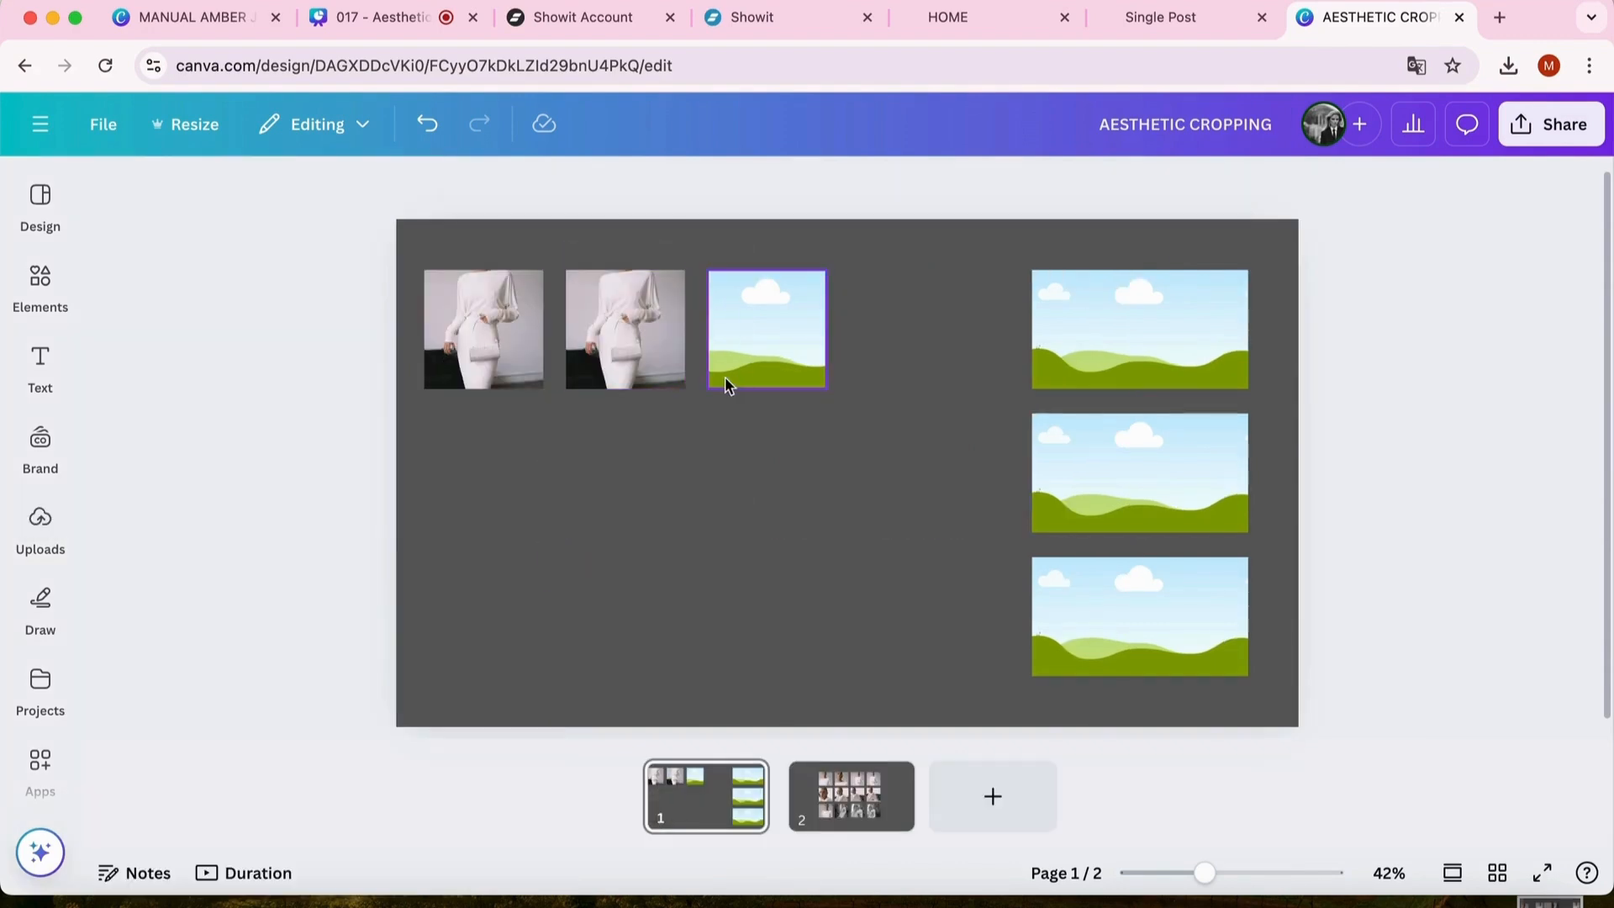
Delete the empty third square frame and the second square photo from the upper row.
left_click(677, 341)
left_click(716, 358)
key("Delete")
left_click(625, 370)
key("Delete")
key("Delete")
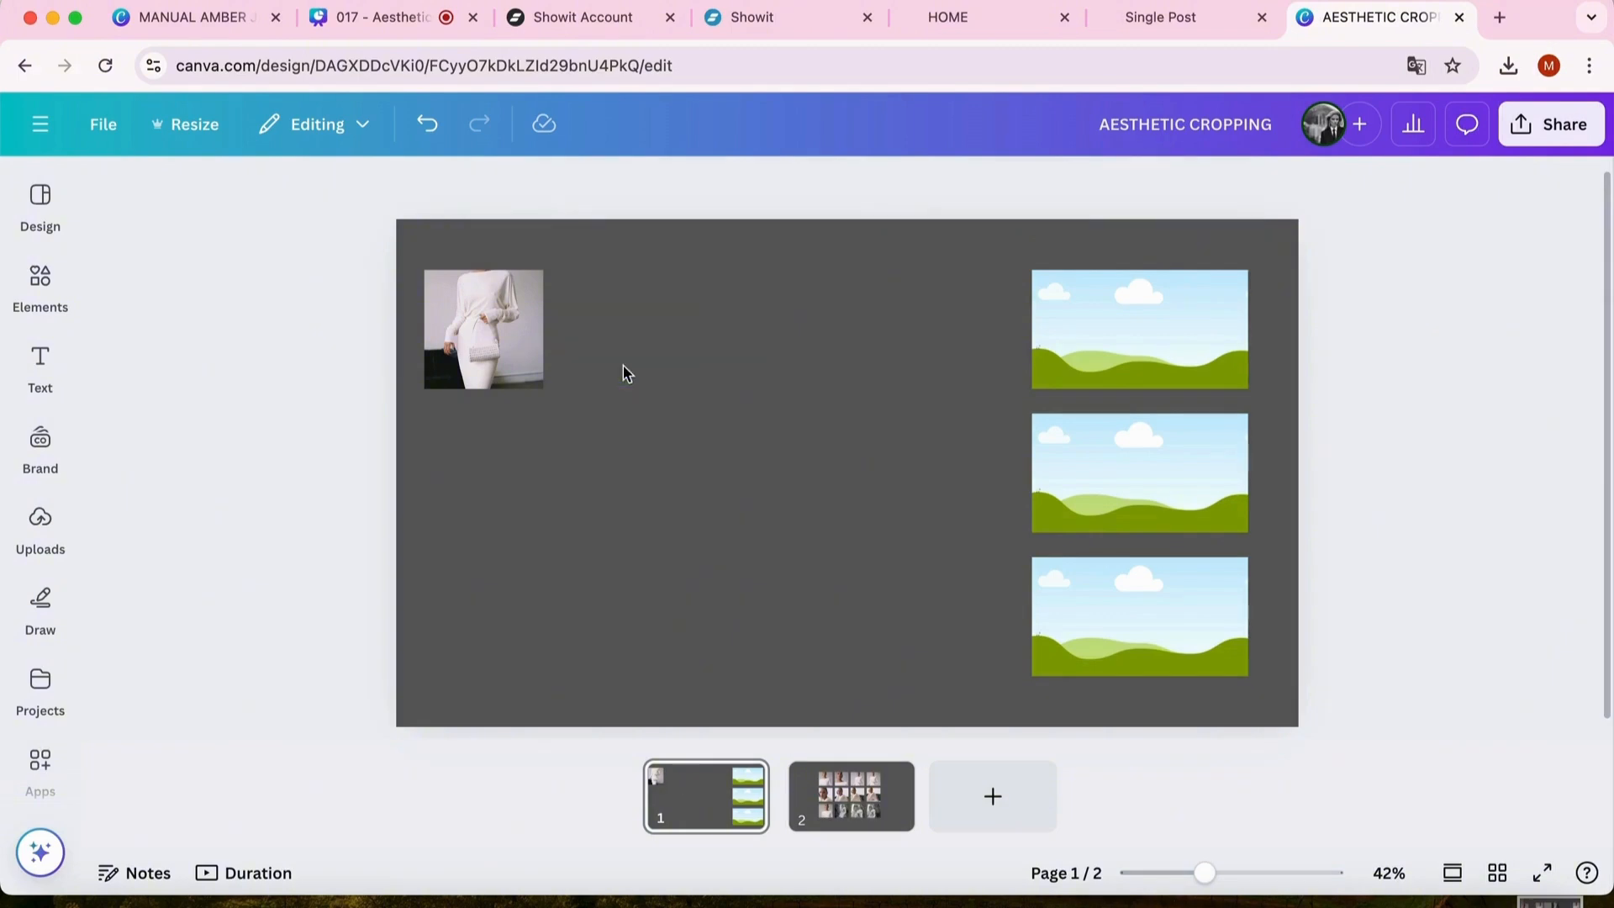
Enlarge and reposition the photo in the first square so the crop shows the model's head and torso.
double_click(480, 337)
left_click(452, 197)
double_click(592, 341)
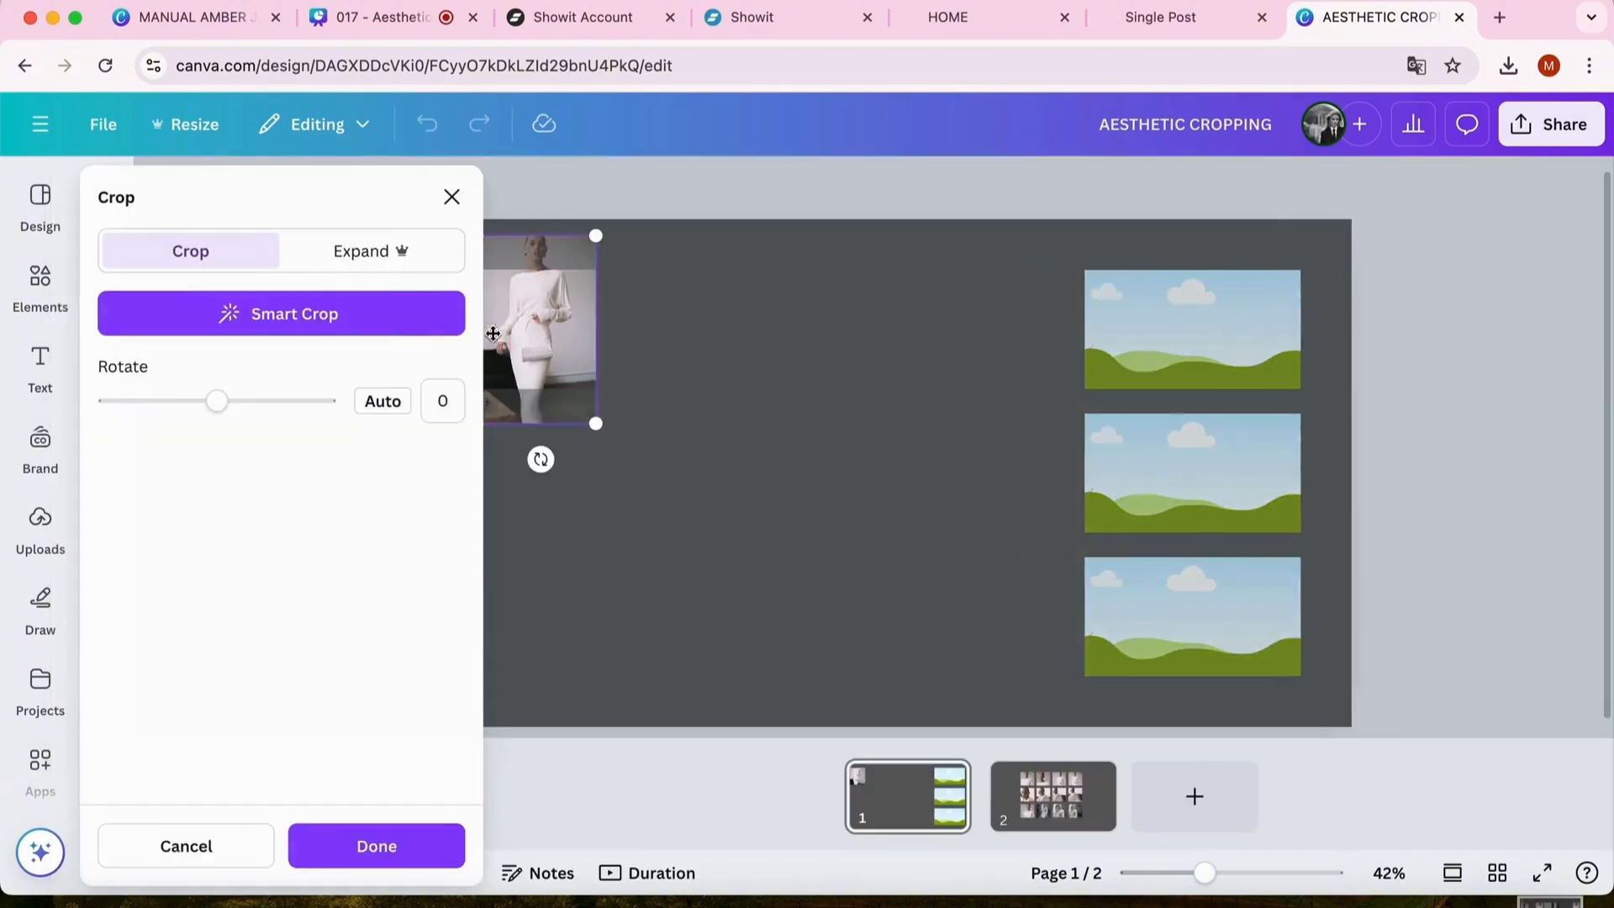
left_click_drag(534, 451, 464, 559)
left_click_drag(602, 412, 626, 413)
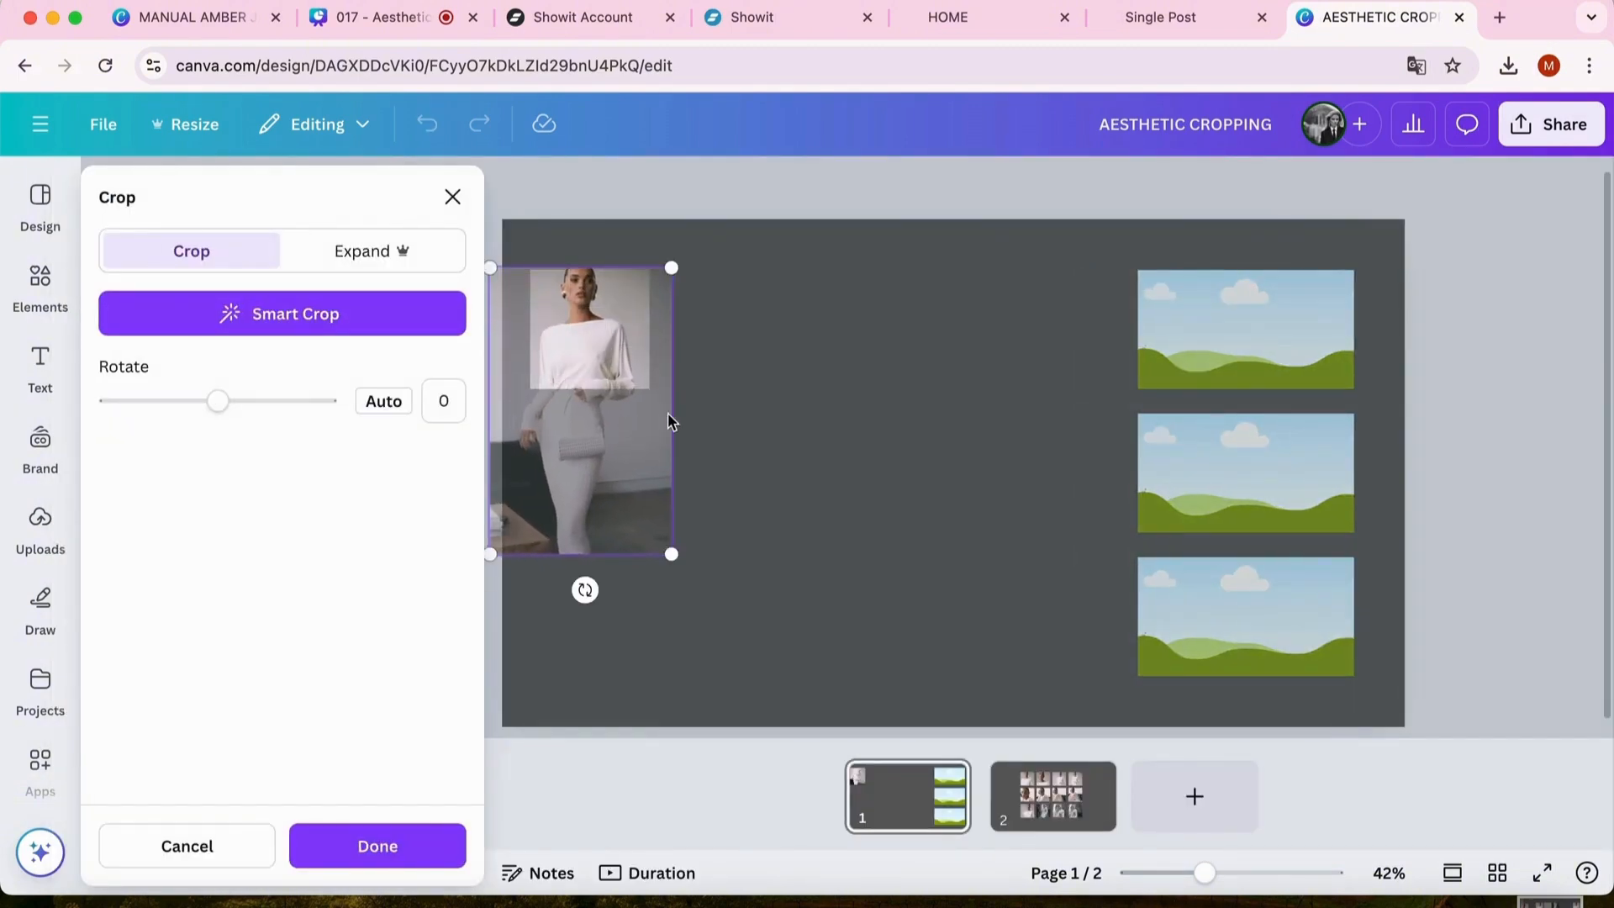
left_click(730, 421)
left_click(744, 422)
Duplicate the first square crop beside it and crop the copy closer to the head and shoulders.
left_click(511, 350)
left_click_drag(511, 350, 664, 331)
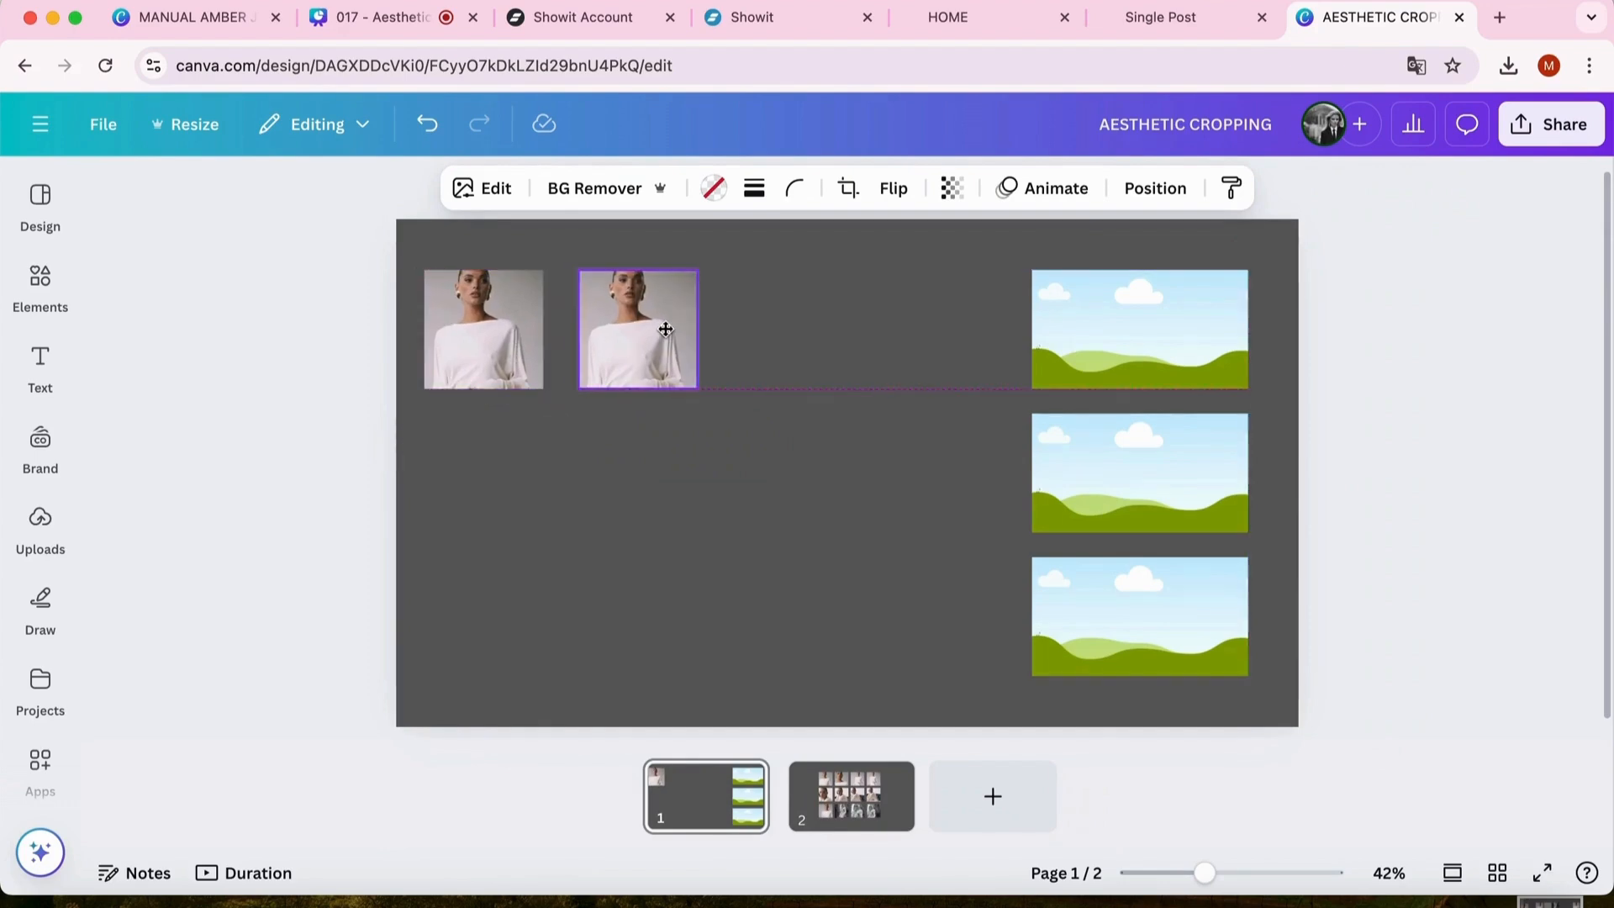
double_click(663, 332)
left_click_drag(736, 562, 799, 677)
left_click_drag(851, 455, 833, 457)
left_click(951, 457)
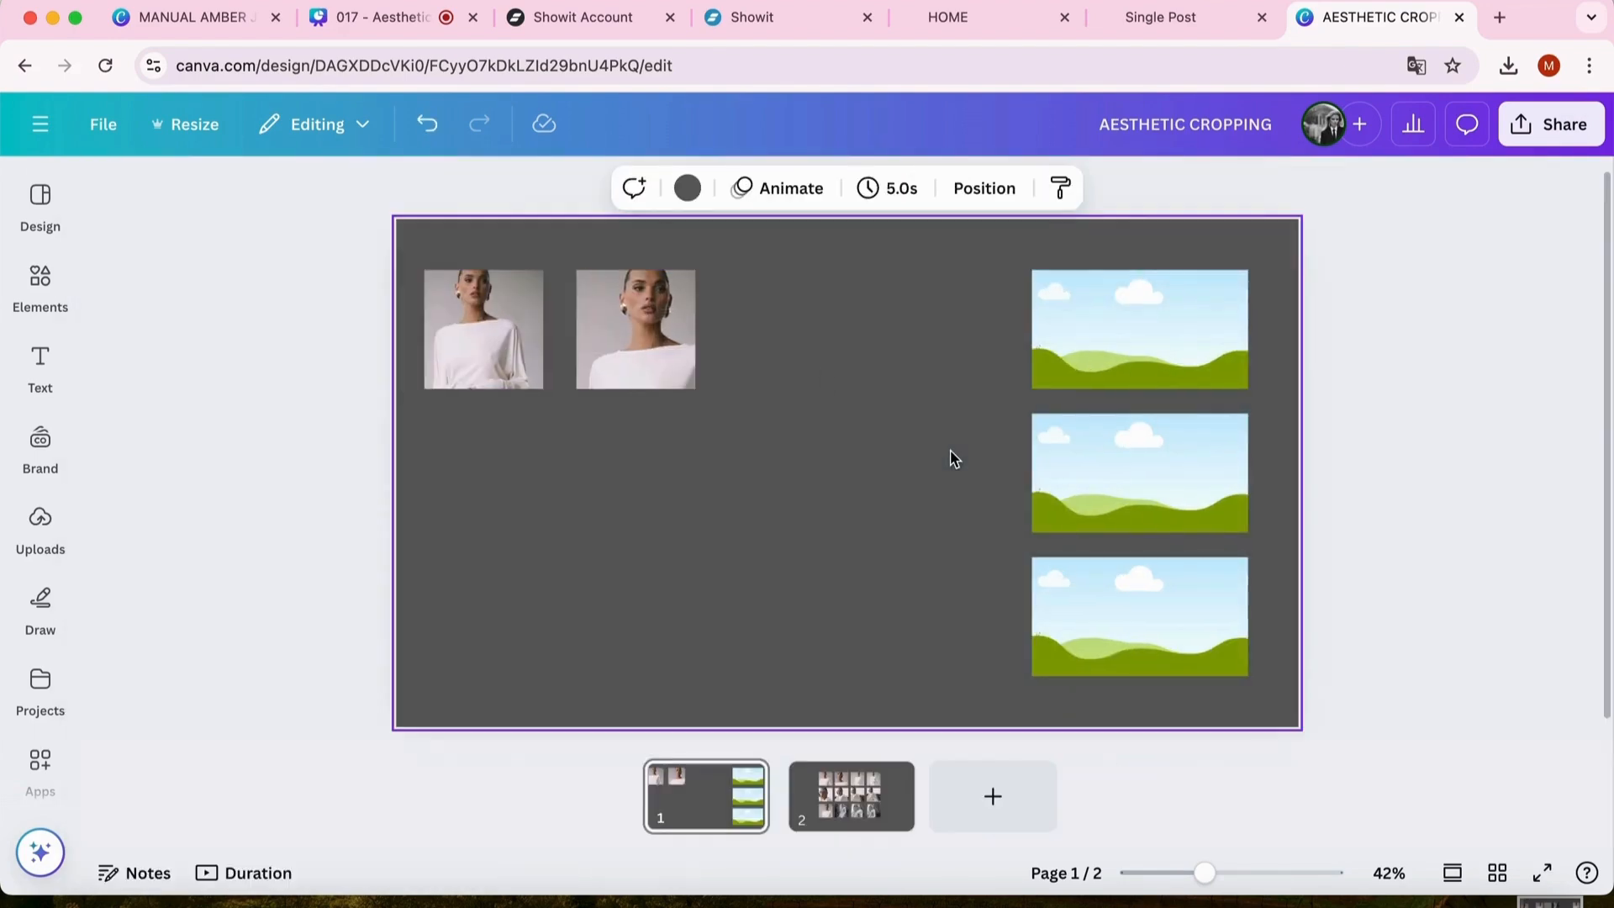
Duplicate the second square crop and place the copy third in the upper row.
left_click(648, 363)
key("super+d")
left_click_drag(648, 363, 782, 340)
double_click(782, 341)
left_click_drag(767, 683, 828, 550)
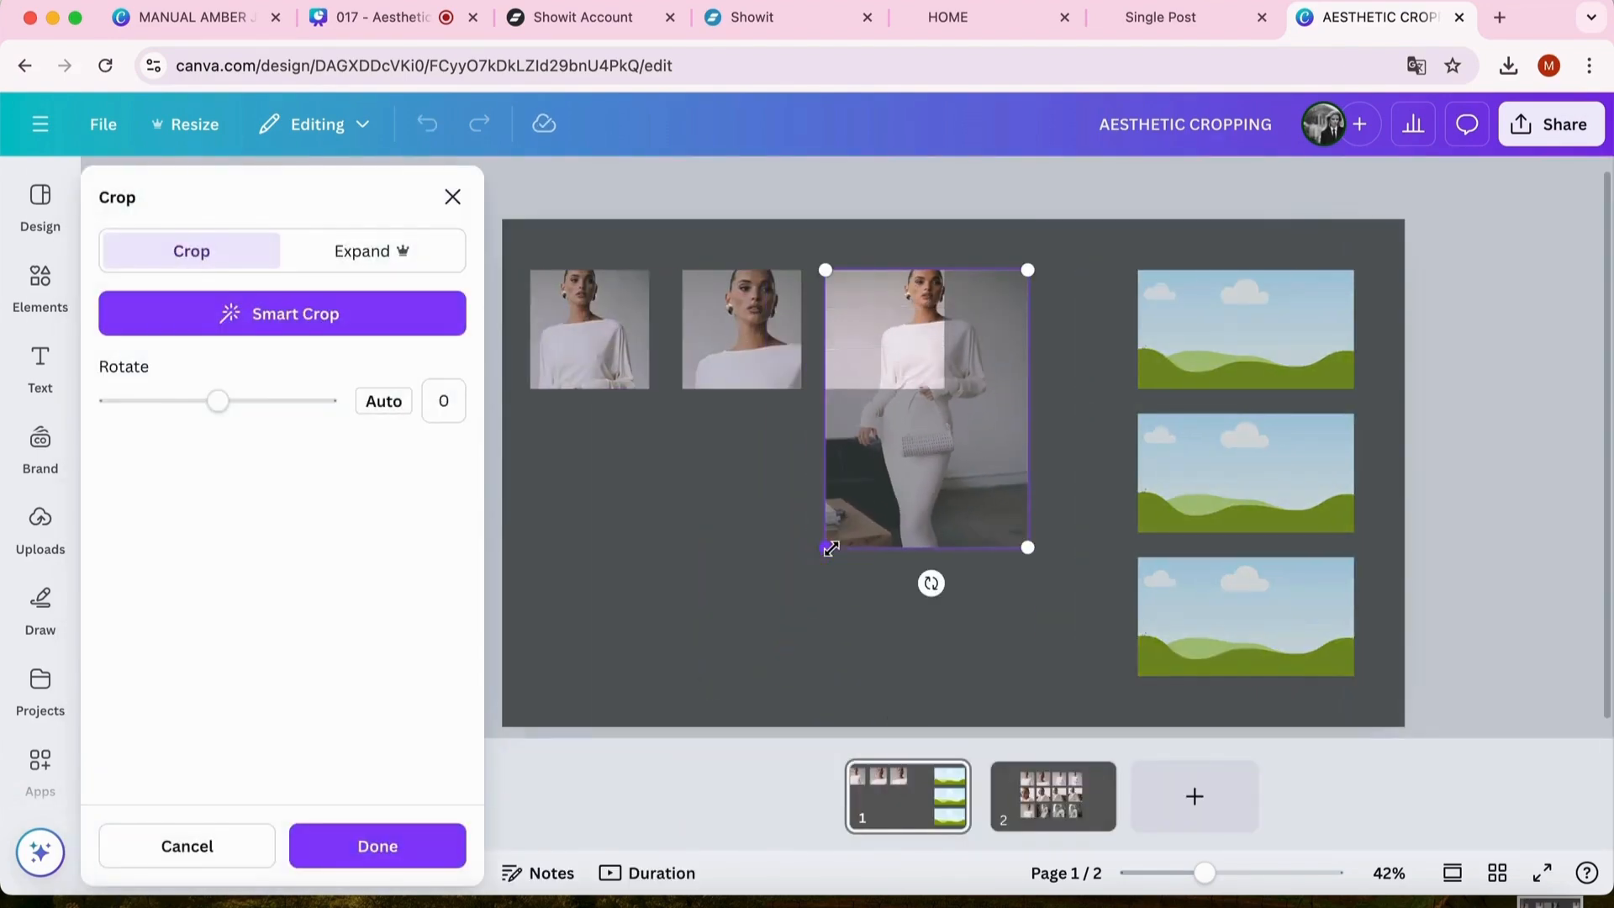
left_click(277, 827)
Crop the third square wider so it shows the model from the head down to the hands.
double_click(832, 353)
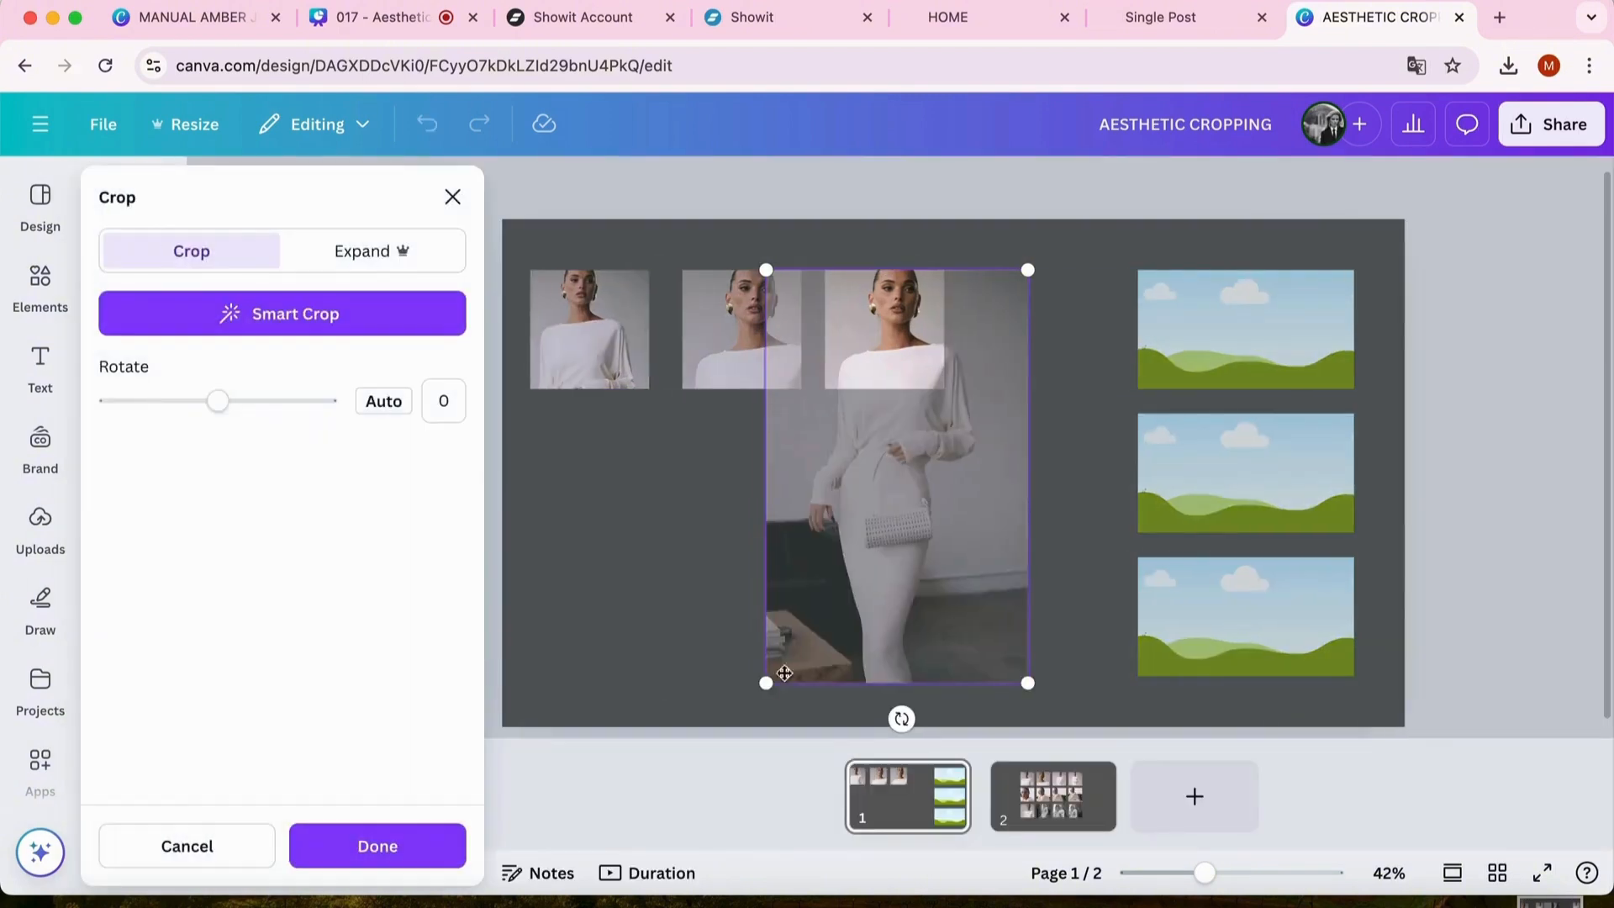
left_click_drag(766, 682, 825, 590)
left_click_drag(935, 377, 893, 375)
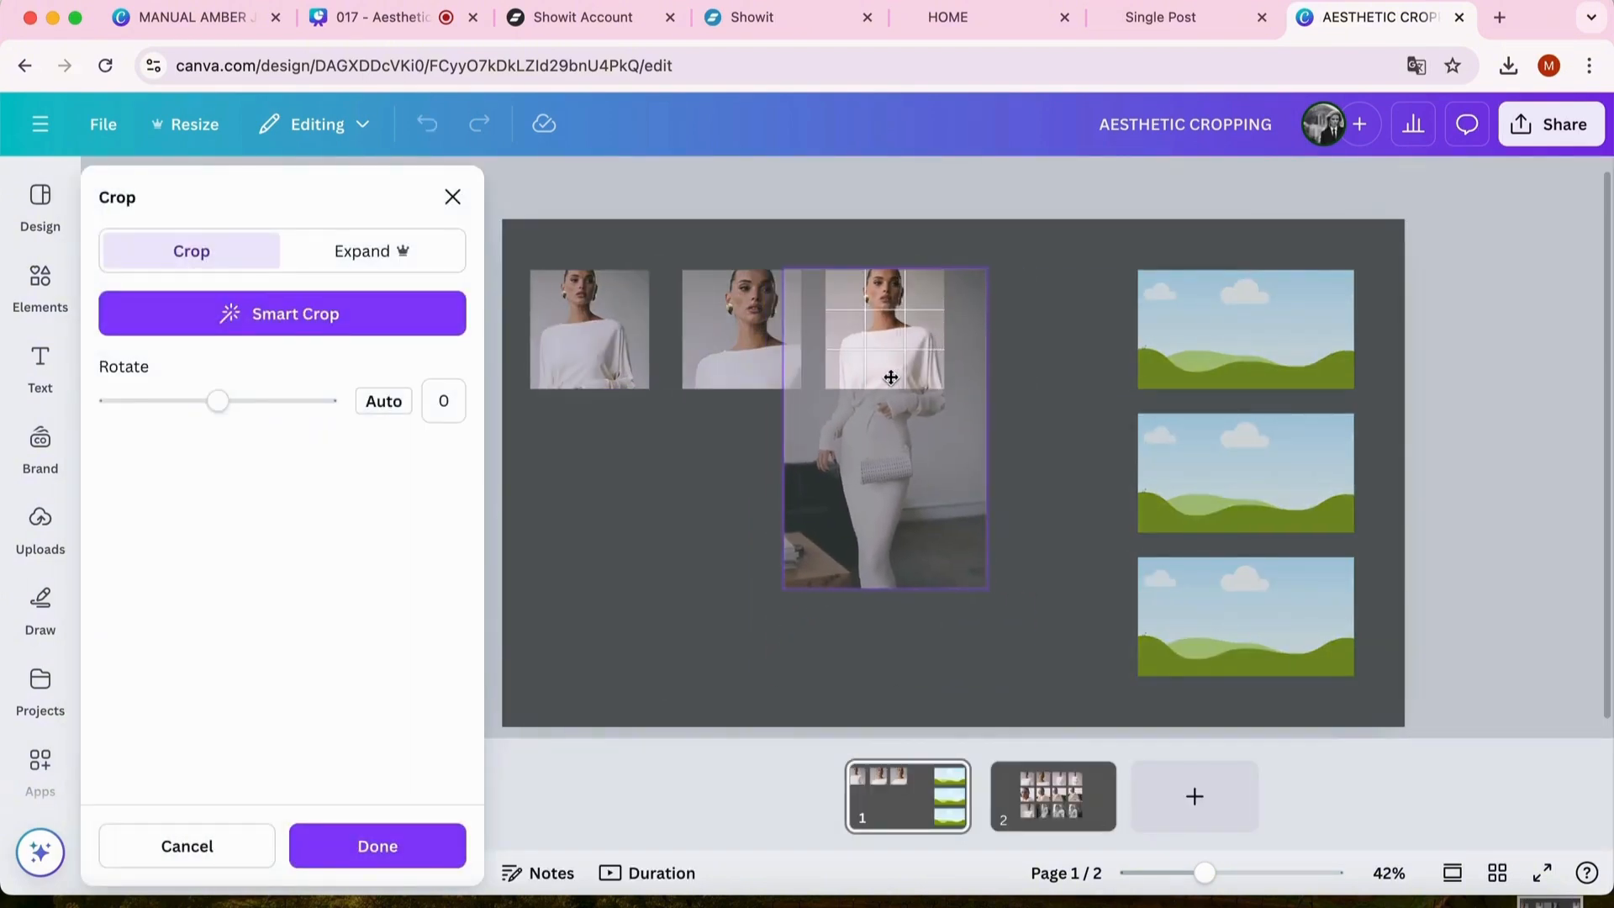
left_click_drag(987, 589, 948, 527)
left_click_drag(905, 475, 909, 464)
left_click(1005, 455)
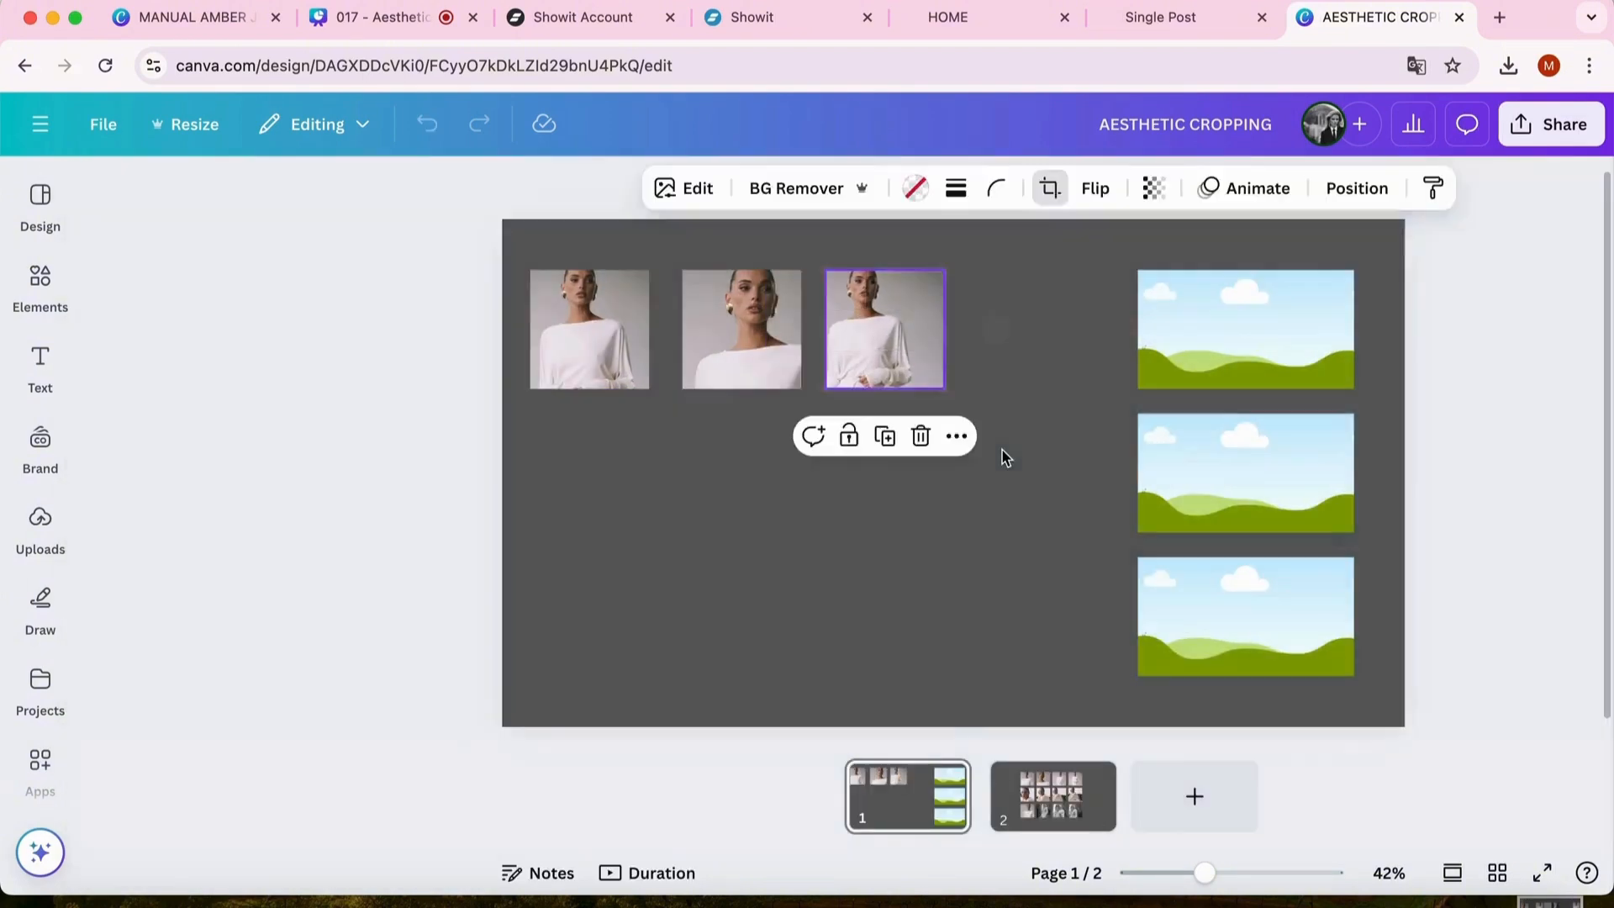
left_click(1005, 455)
Swap the second and third square crops and place a copy of the closer one at the start of a second row.
left_click_drag(648, 342, 893, 342)
left_click_drag(778, 345, 630, 347)
left_click_drag(878, 326, 502, 487)
key("super+d")
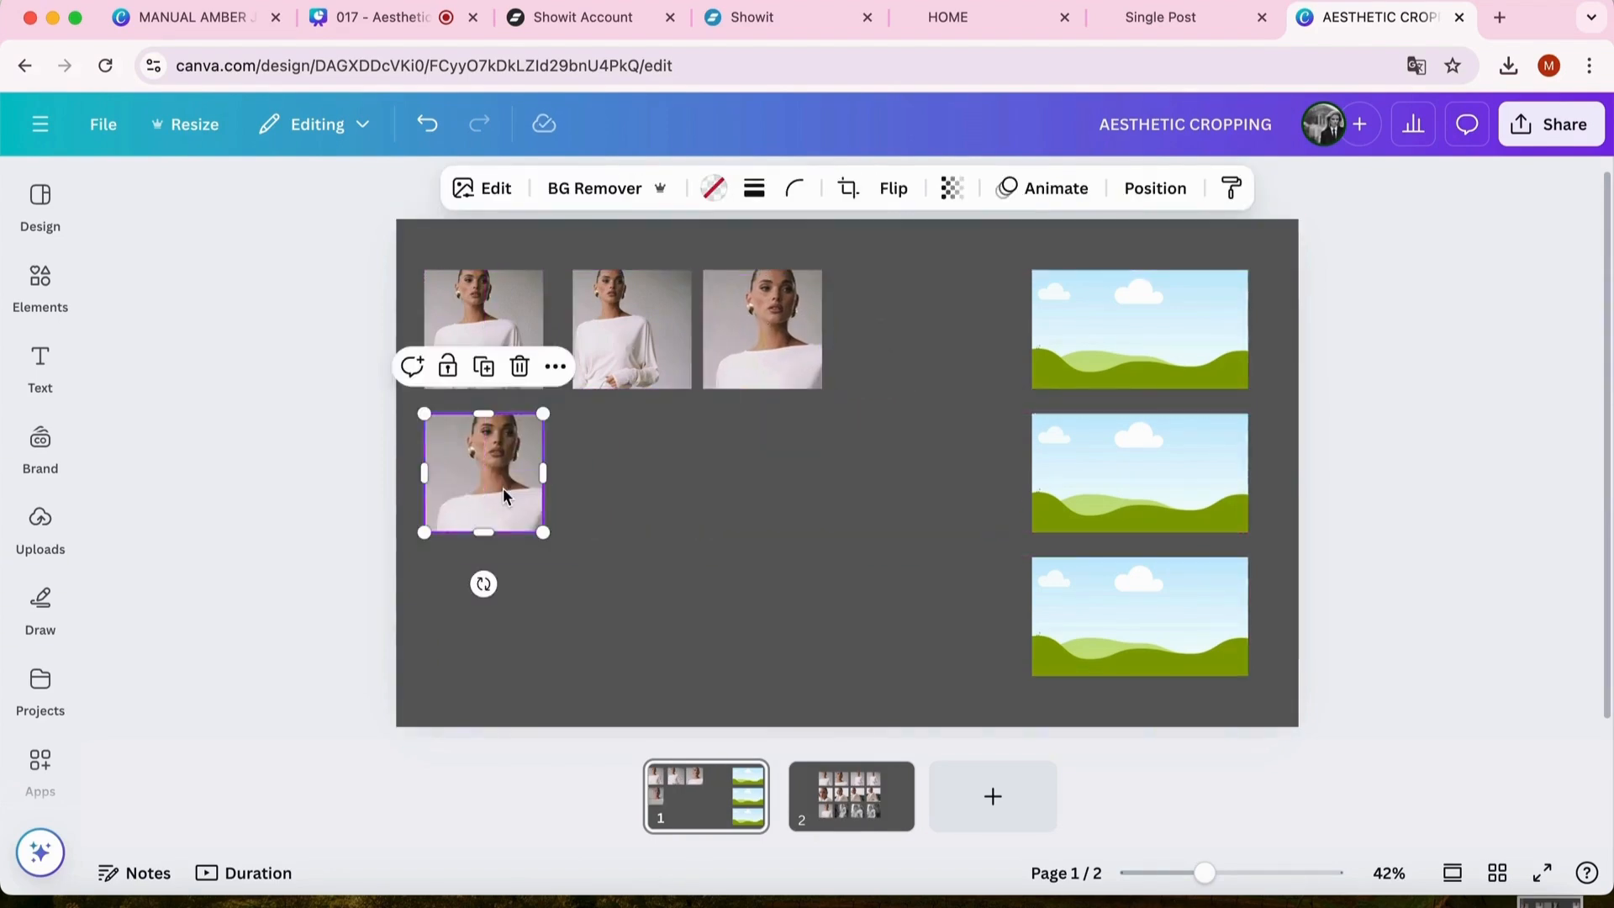
Enlarge the photo in the second row's first square for a tighter crop with the face off-centre.
double_click(503, 488)
left_click_drag(737, 412, 790, 327)
left_click_drag(605, 478, 595, 542)
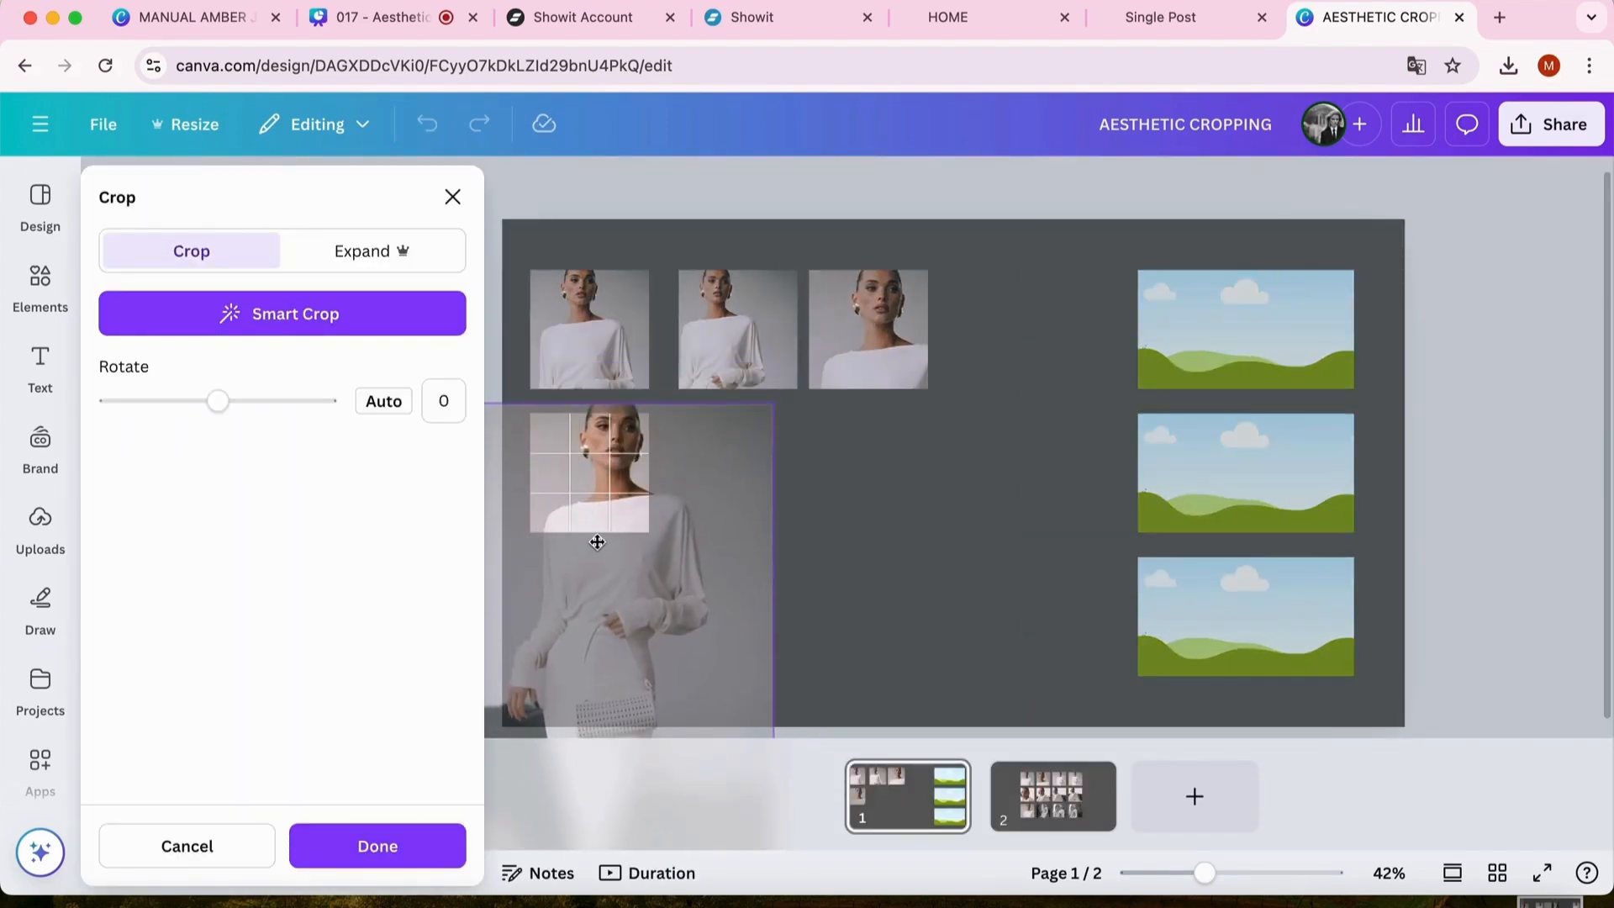
left_click(812, 532)
Duplicate the second row's first square beside it and crop the copy tighter, with the face shifted to the left.
left_click(489, 516)
key("super+d")
left_click_drag(498, 522, 632, 513)
double_click(632, 505)
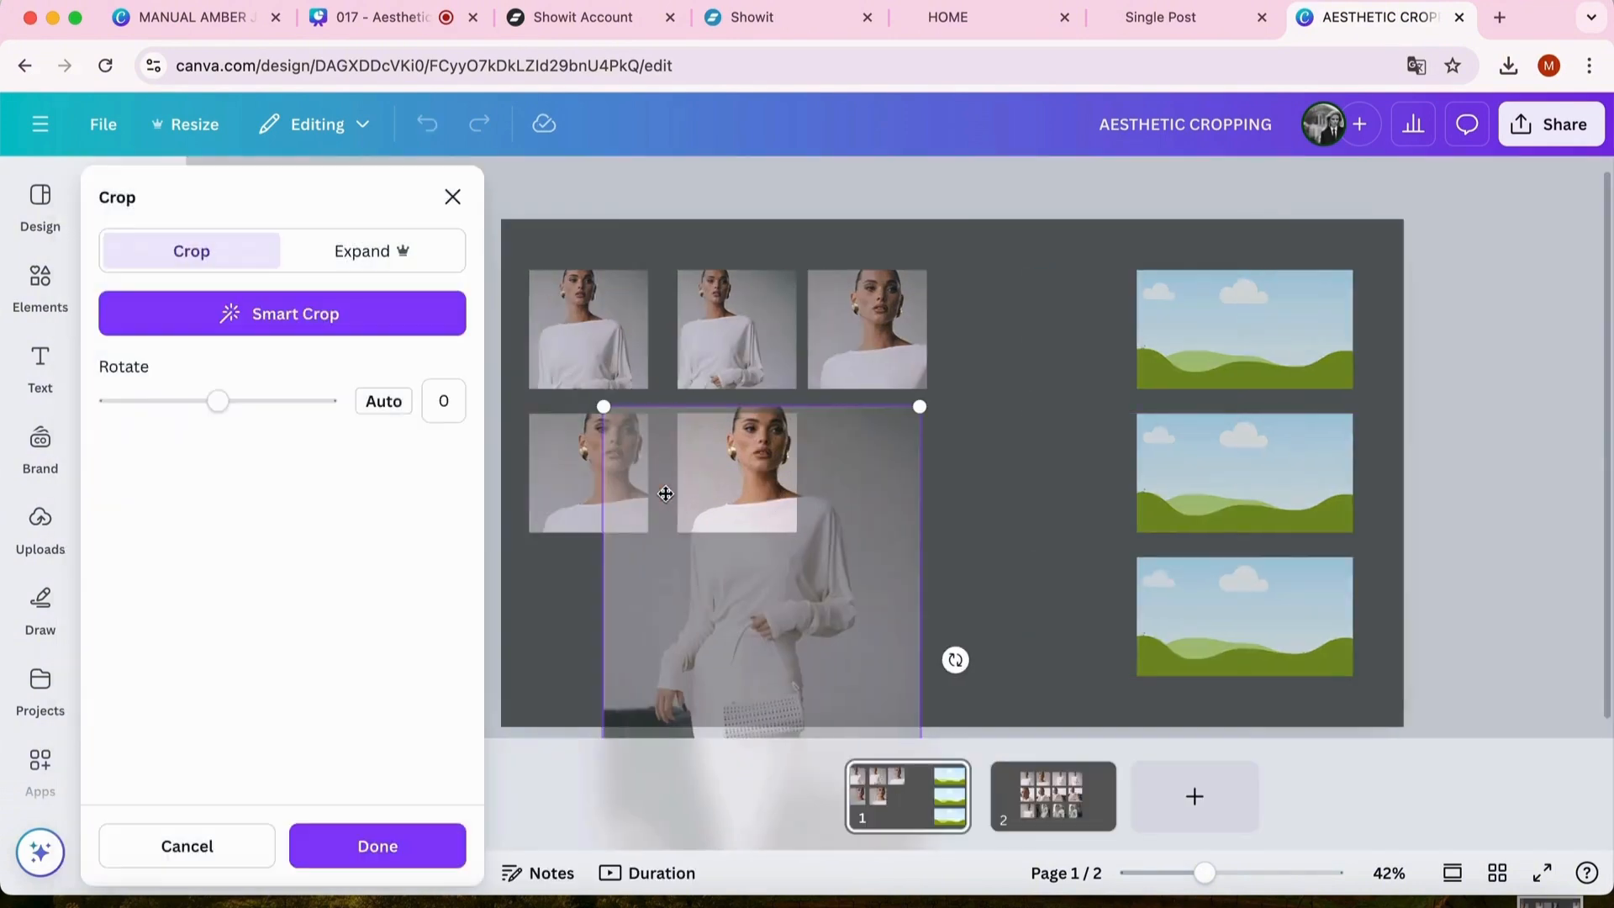
left_click_drag(505, 336, 503, 329)
left_click_drag(761, 498, 734, 585)
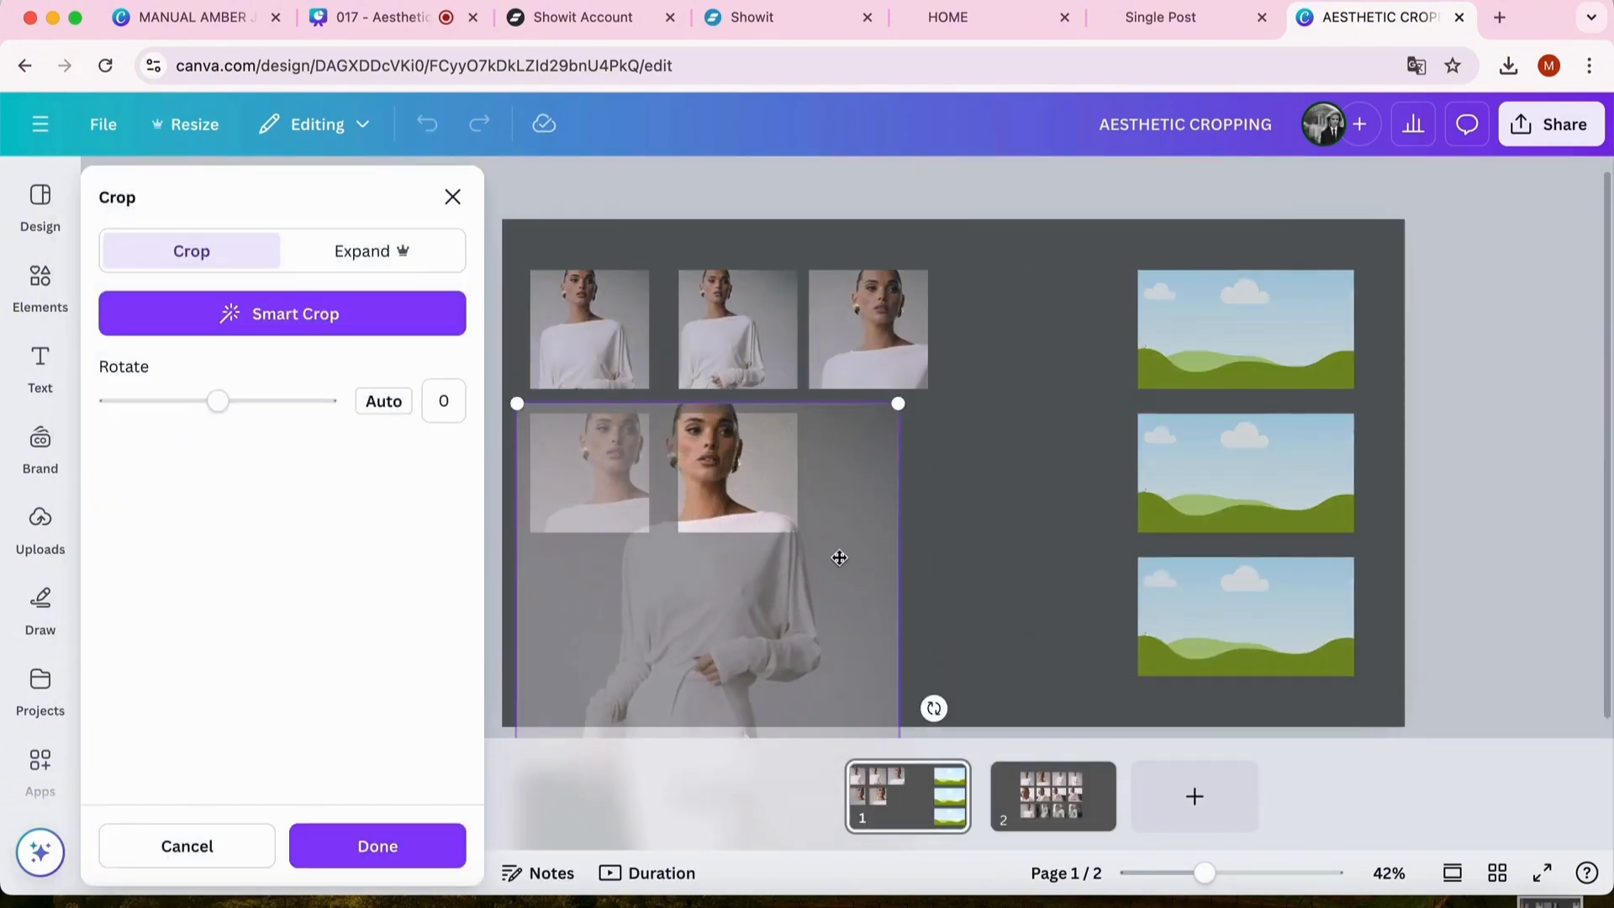
left_click(965, 512)
Duplicate the tight face crop into the second row's third spot and shift its crop down to the handbag.
left_click(632, 487)
key("super+d")
left_click_drag(632, 487, 774, 479)
double_click(774, 479)
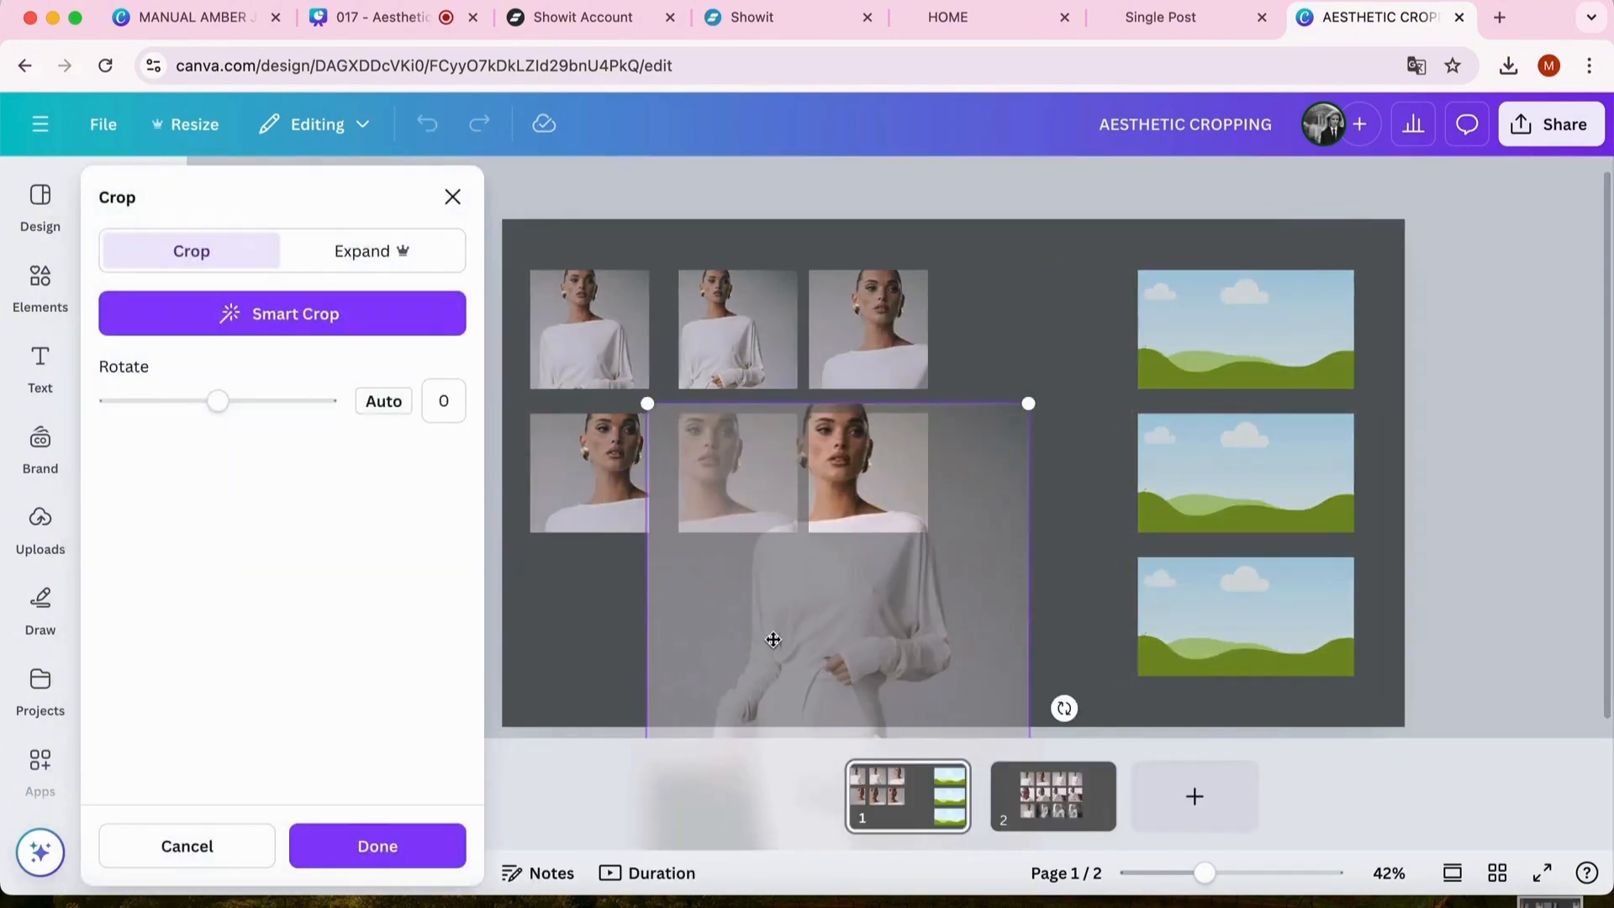
left_click_drag(860, 633, 885, 389)
left_click_drag(880, 316, 879, 255)
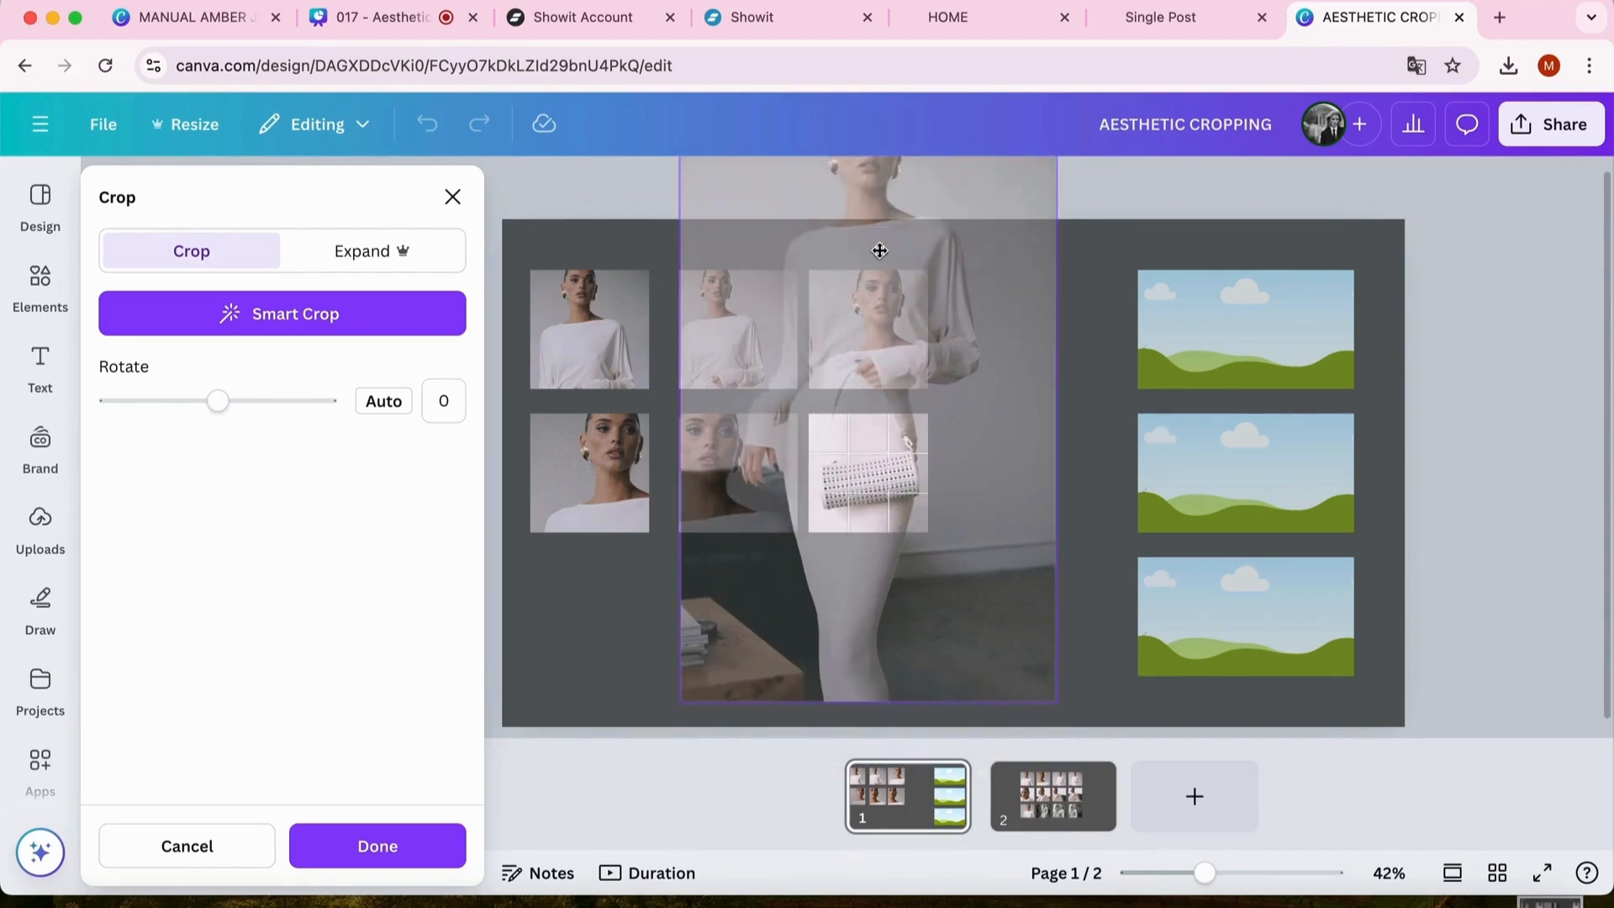
left_click(1091, 610)
Re-crop the square handbag photo to show the hand and dress with the bag at the lower edge.
double_click(782, 497)
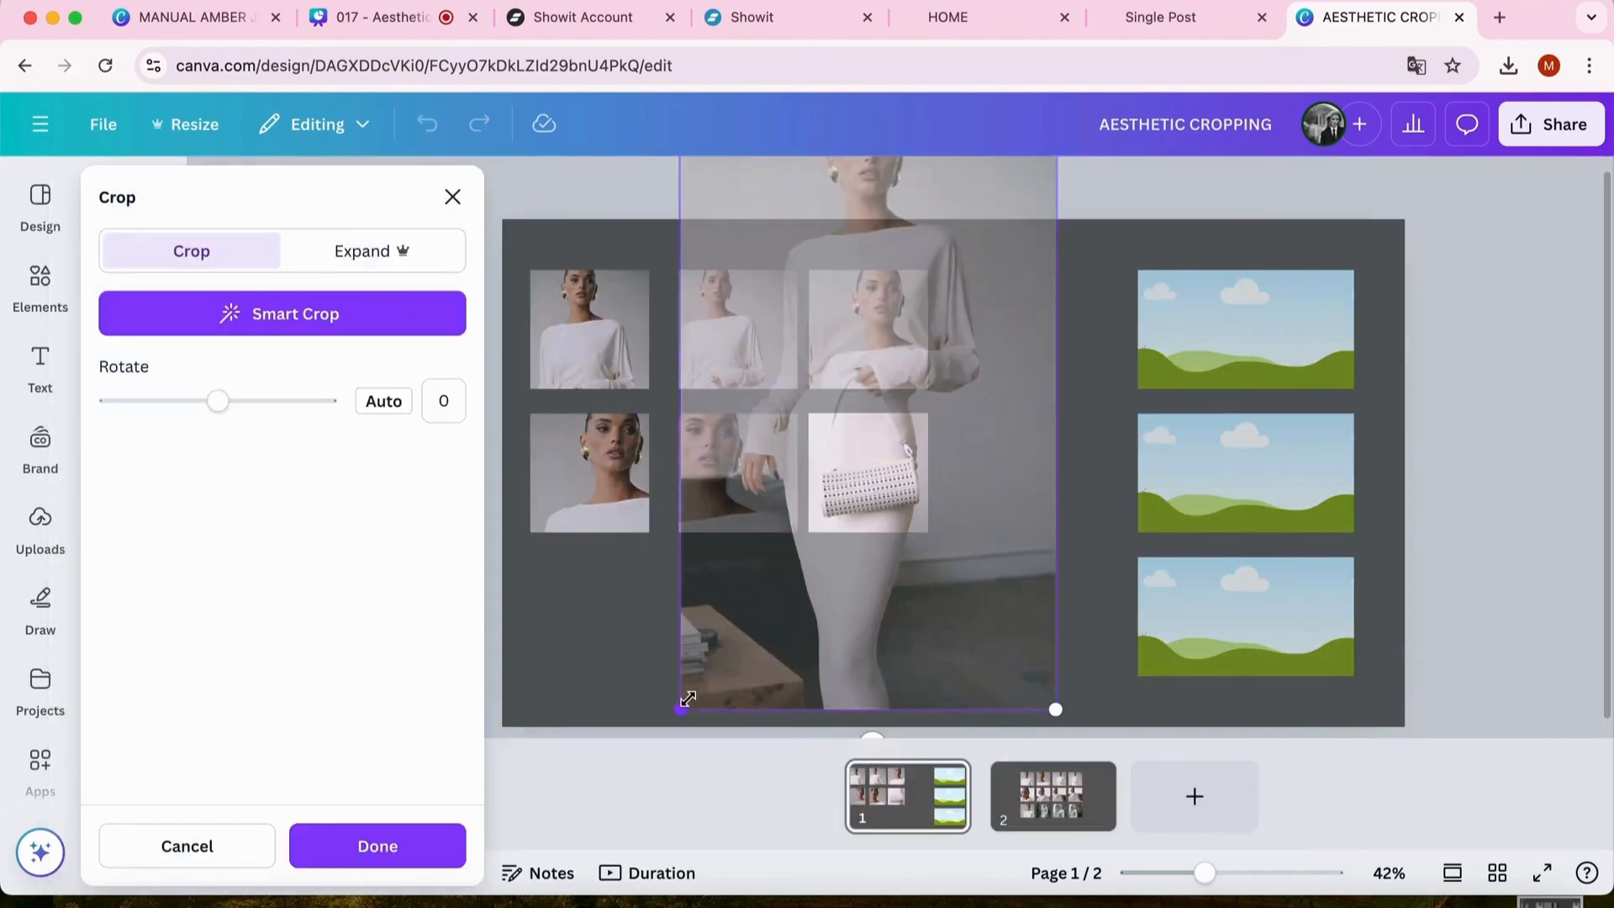
left_click_drag(681, 710, 724, 642)
left_click_drag(827, 515, 797, 598)
left_click(954, 593)
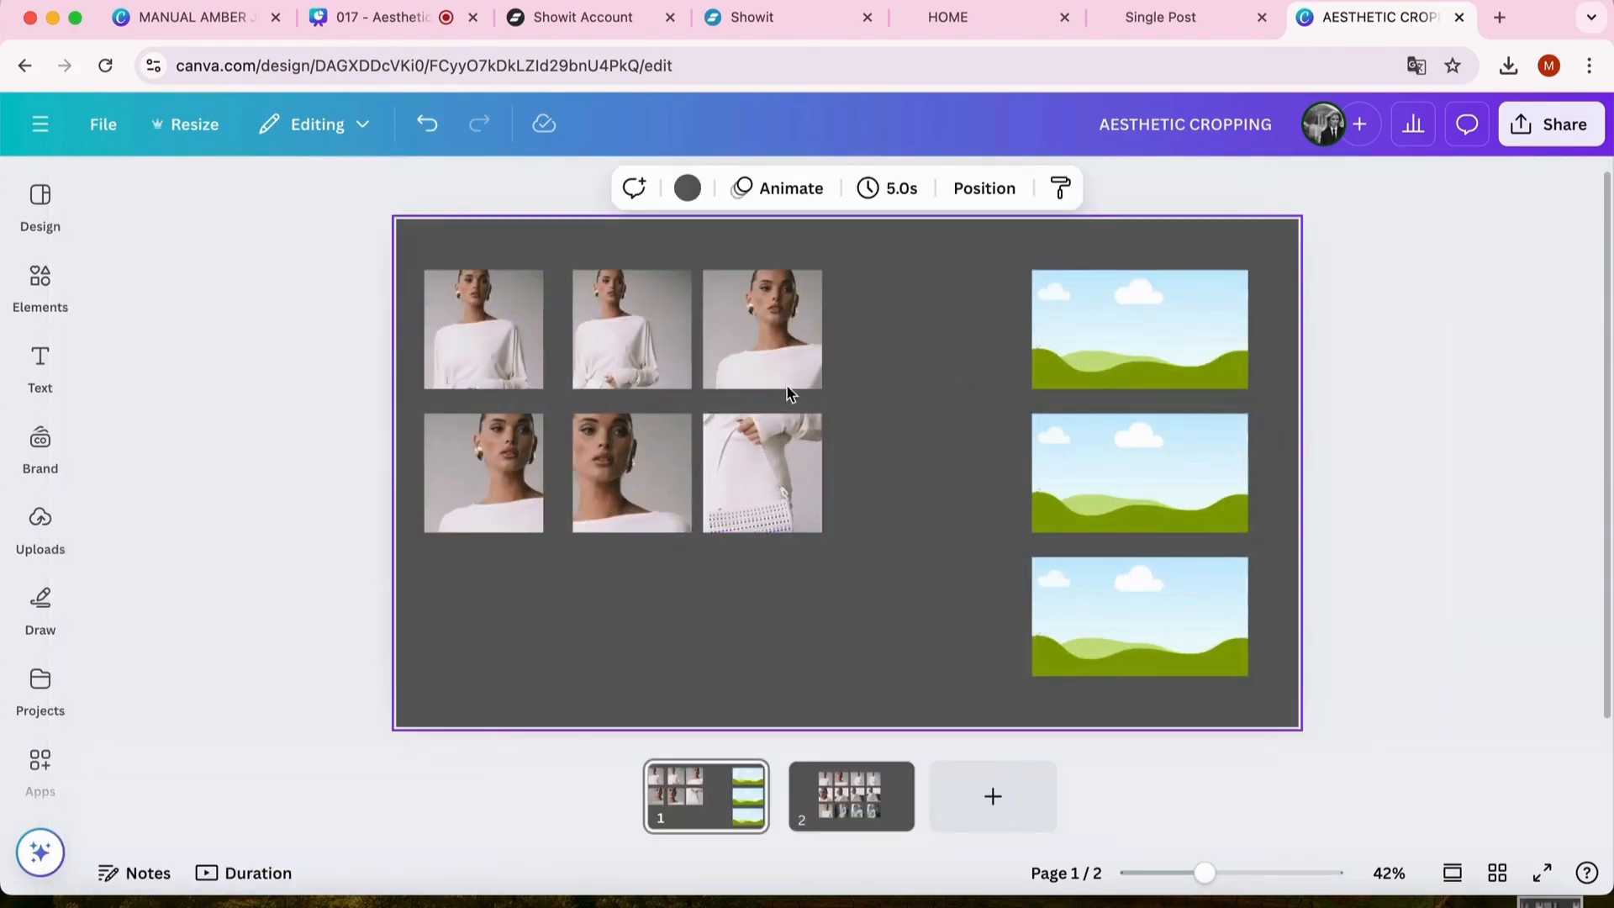
Insert the full-length white dress photo from the uploads and fill the top landscape frame with it.
left_click(40, 528)
scroll(136, 493, "down", 20)
left_click(160, 534)
left_click(512, 183)
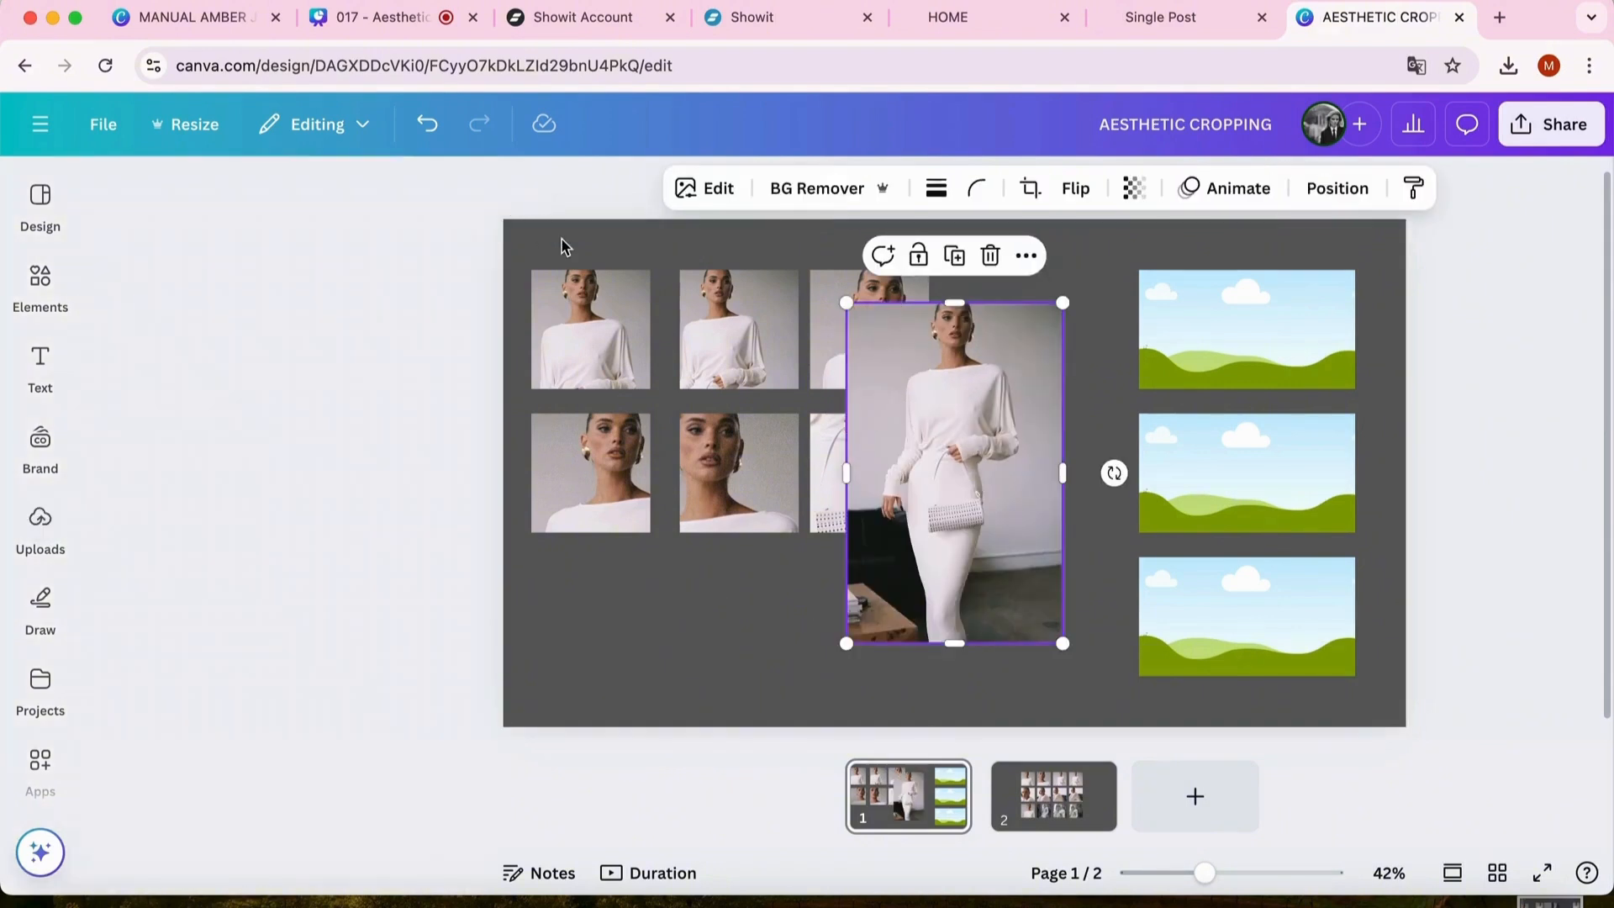
left_click_drag(841, 454, 1184, 452)
double_click(1128, 346)
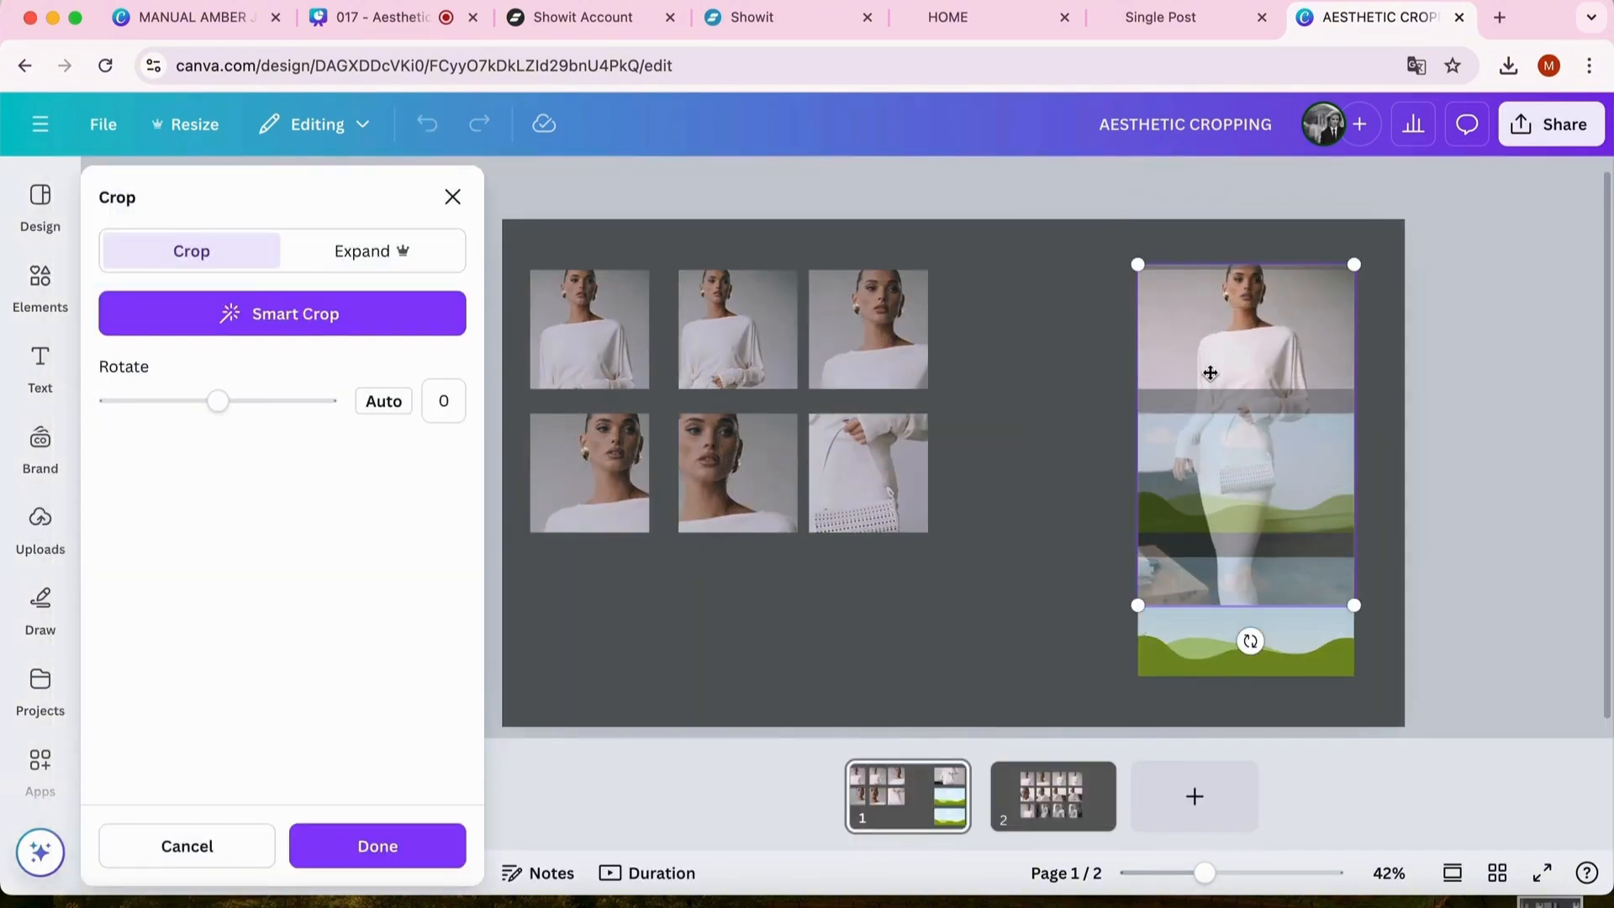
left_click(1091, 372)
left_click(1090, 373)
Duplicate the top landscape photo below itself and delete the two remaining empty landscape frames.
double_click(1192, 321)
left_click_drag(1192, 323, 1150, 474)
left_click(1106, 374)
left_click(1221, 505)
key("Delete")
left_click(1168, 572)
key("Delete")
Enlarge and reposition the photo in the second landscape crop to frame the head and shoulders slightly left of centre.
double_click(1150, 474)
left_click_drag(1074, 353, 1254, 547)
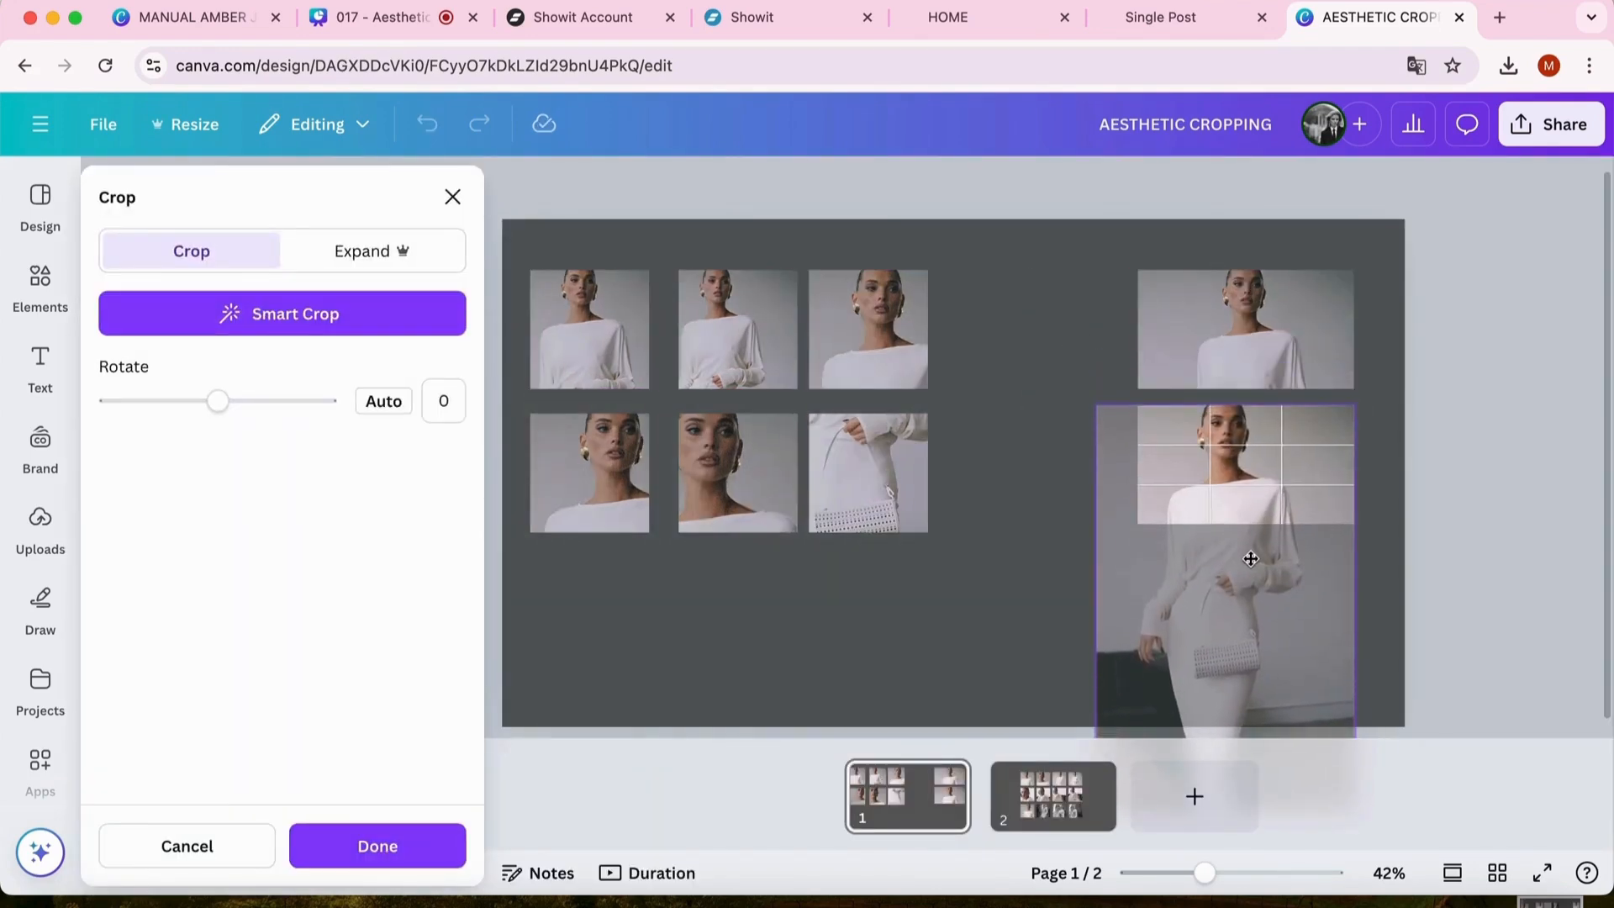
left_click(1413, 535)
mouse_move(1150, 443)
left_mouse_down()
mouse_move(1146, 592)
mouse_move(1181, 445)
left_mouse_up()
Crop a third landscape copy at the bottom of the column closer to the face, with the model at the left.
double_click(1177, 631)
left_click_drag(1178, 634, 1270, 728)
left_click(1068, 503)
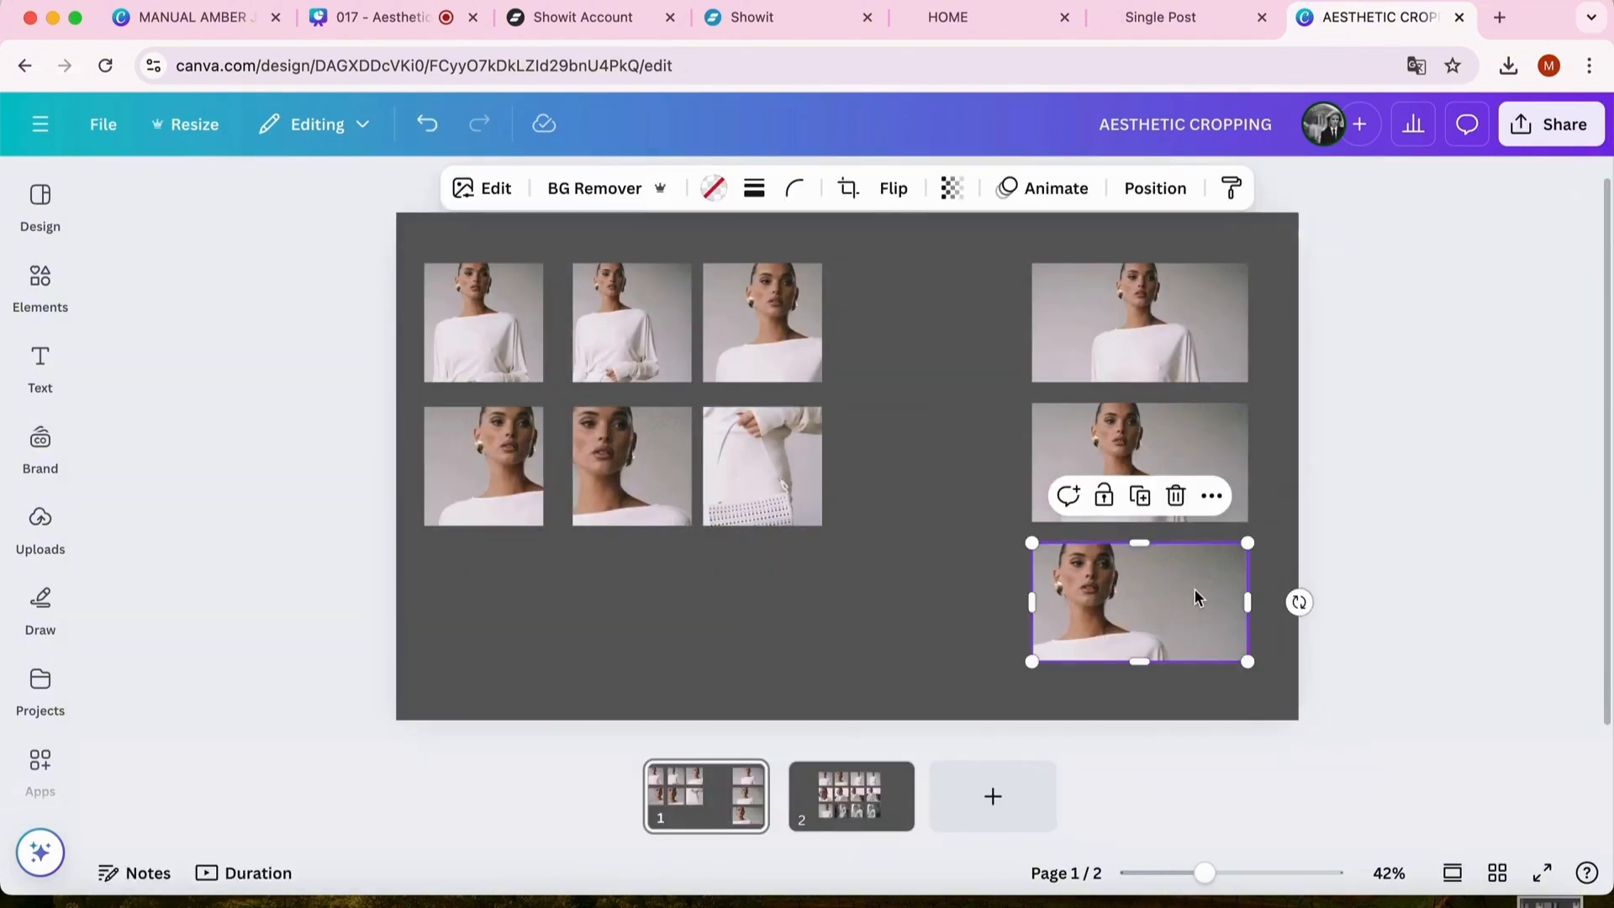
Place a copy of the landscape photo below the square rows and crop it wider around the model's torso.
left_click_drag(1195, 591, 710, 468)
double_click(670, 608)
left_click_drag(605, 392, 744, 577)
left_click(1000, 579)
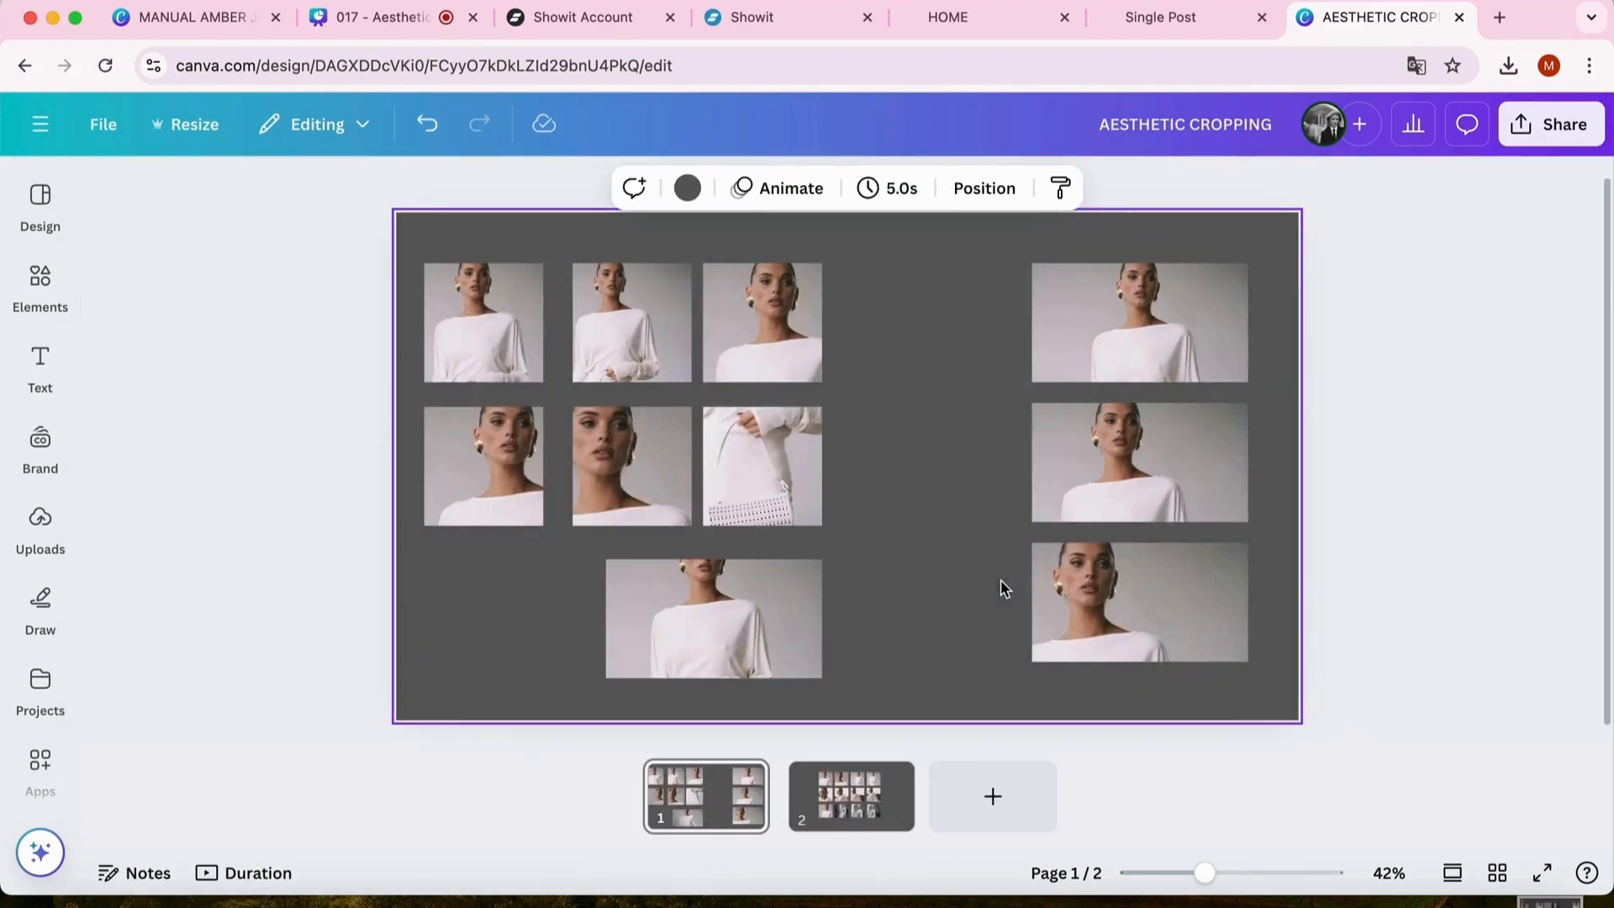
Shift the lower landscape copy's crop down to the hands and handbag, and move the square handbag crop beside it.
double_click(789, 617)
left_click_drag(788, 617, 786, 487)
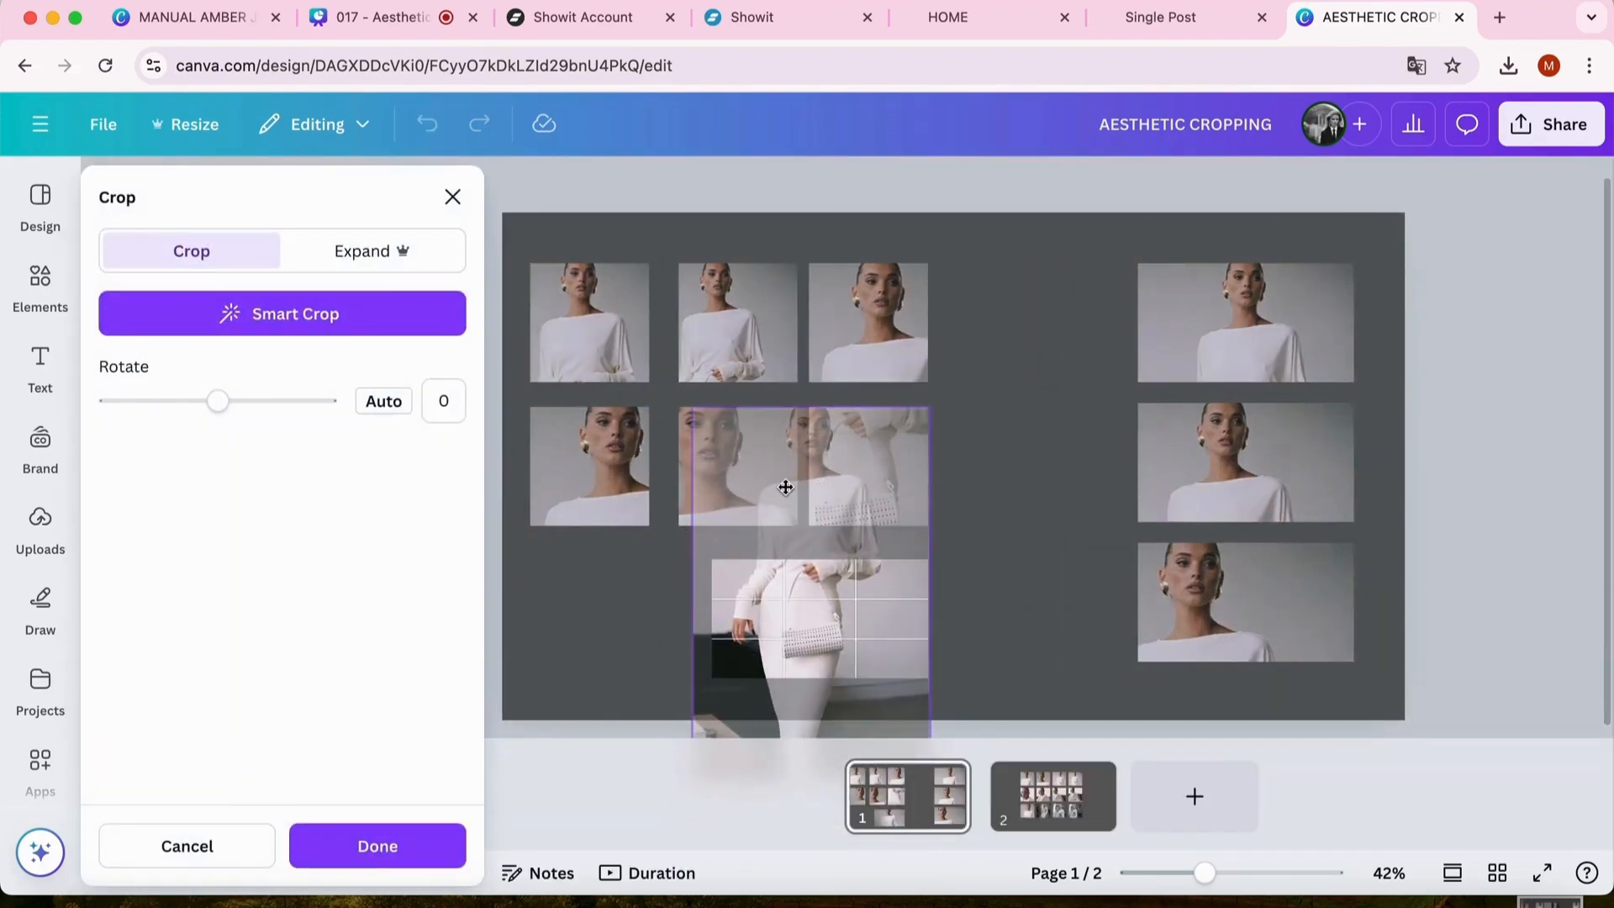
left_click(998, 609)
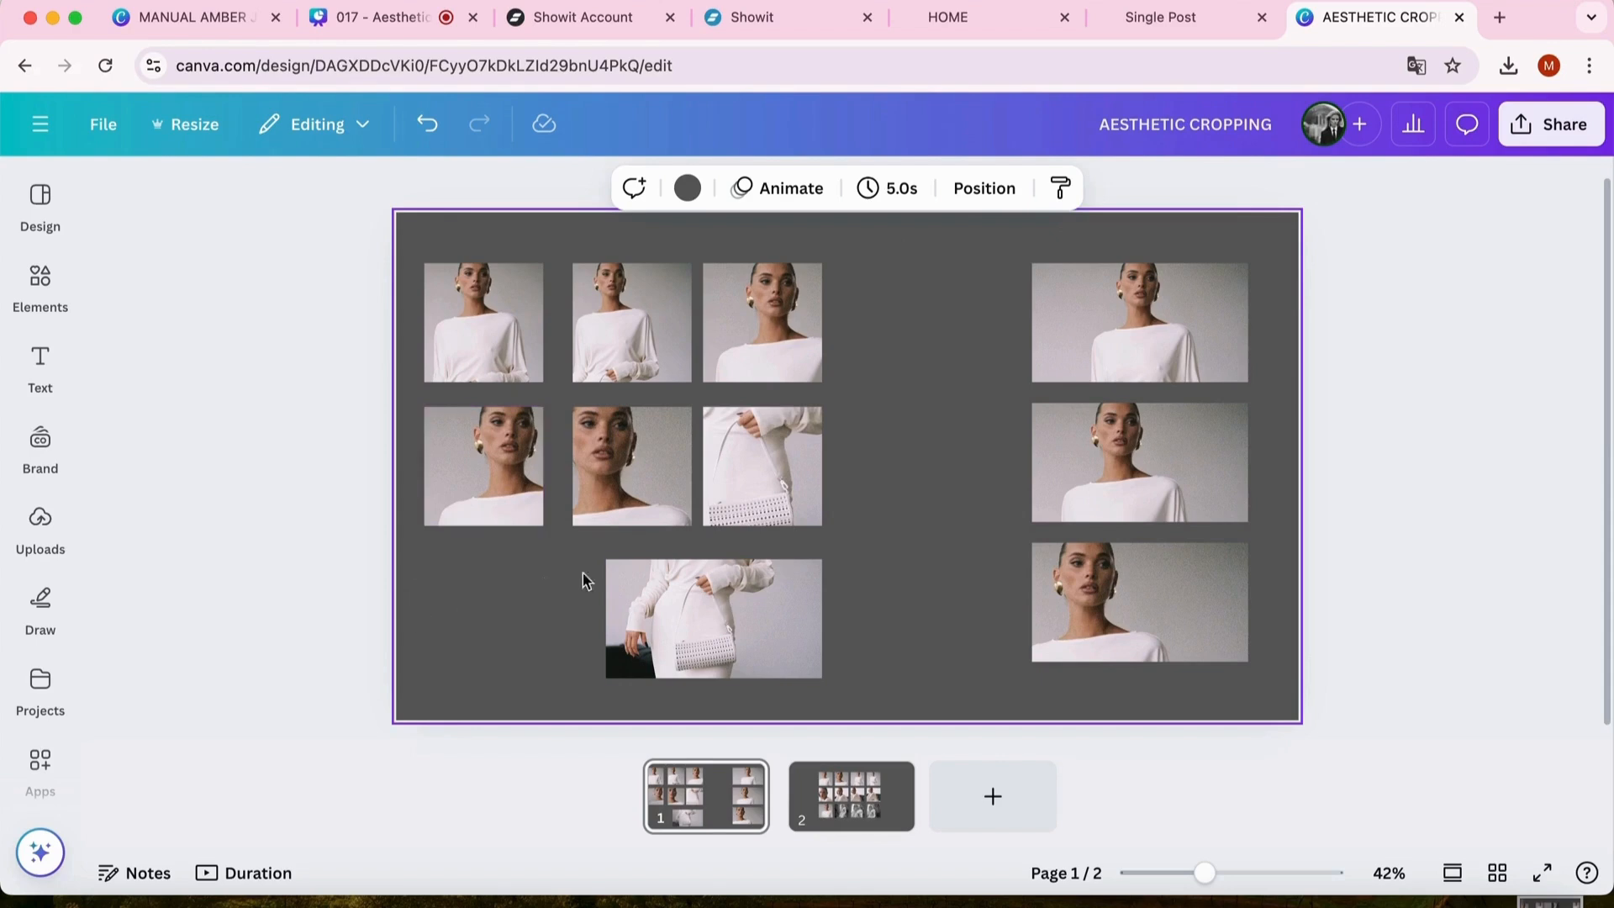
left_click_drag(754, 470, 521, 627)
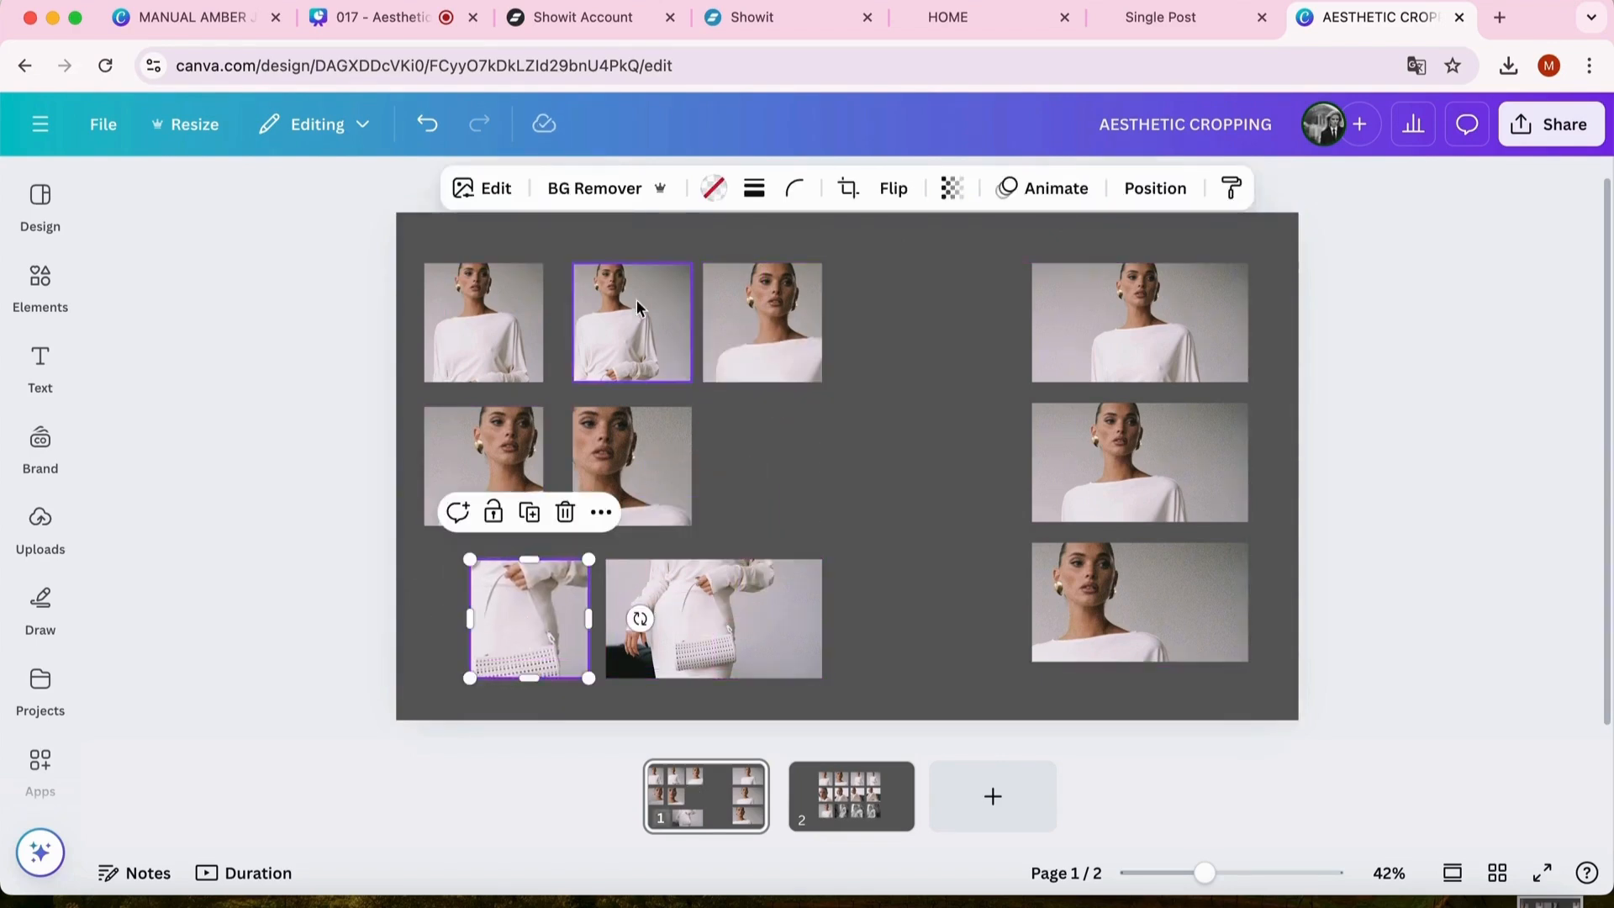
left_click(897, 435)
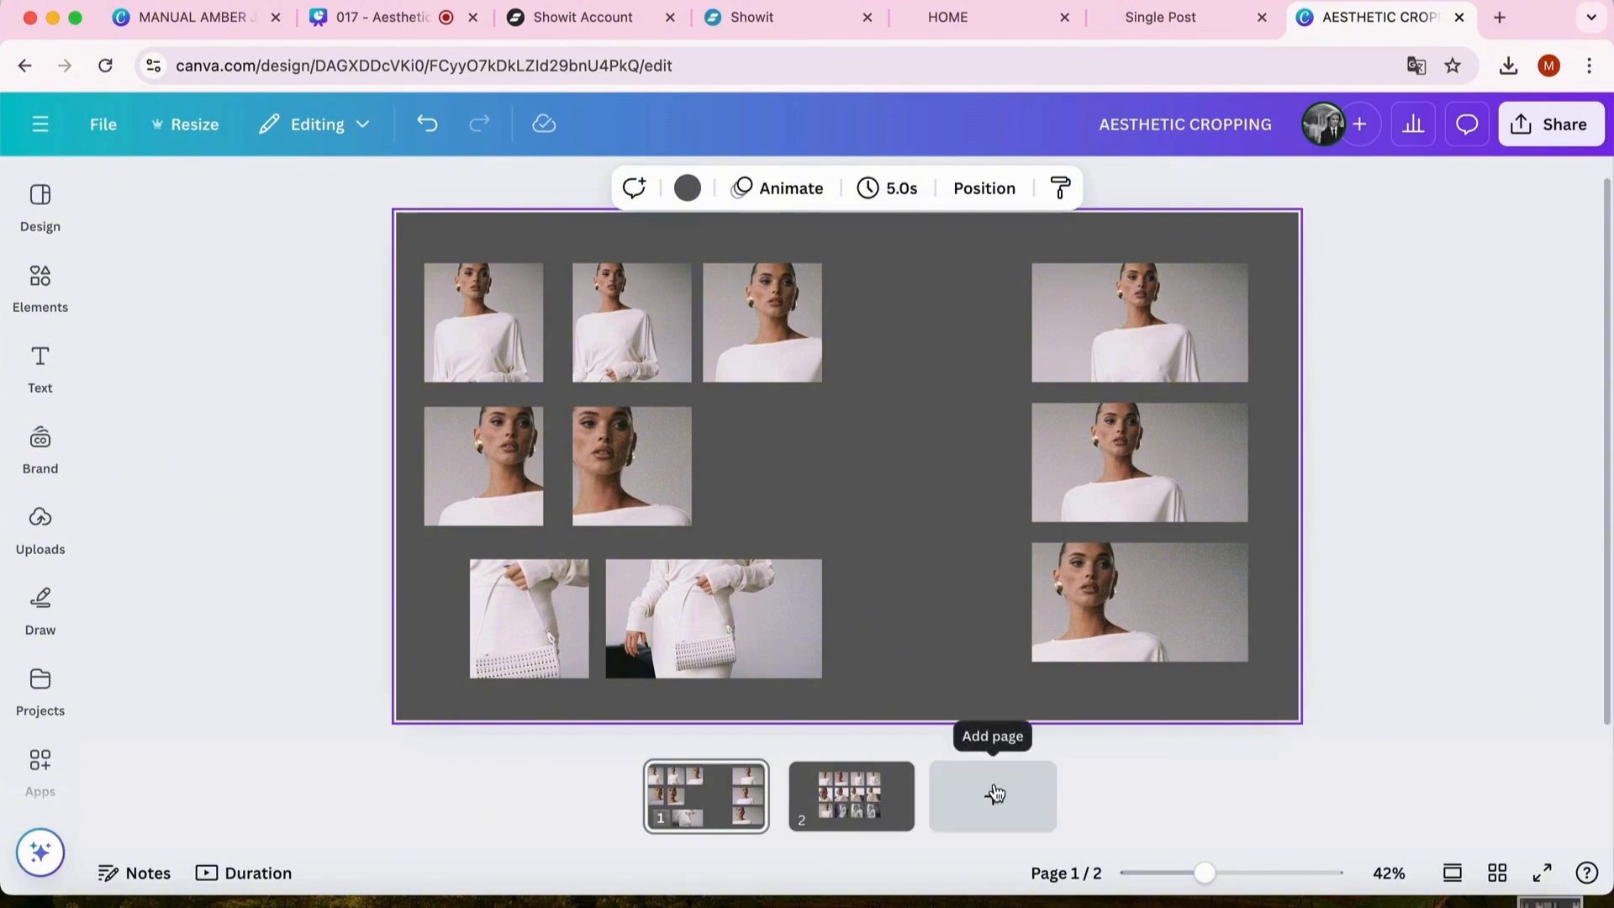
Copy the middle landscape crop onto a new third page and enlarge it to fill the page.
left_click(1152, 463)
key("super+c")
left_click(993, 796)
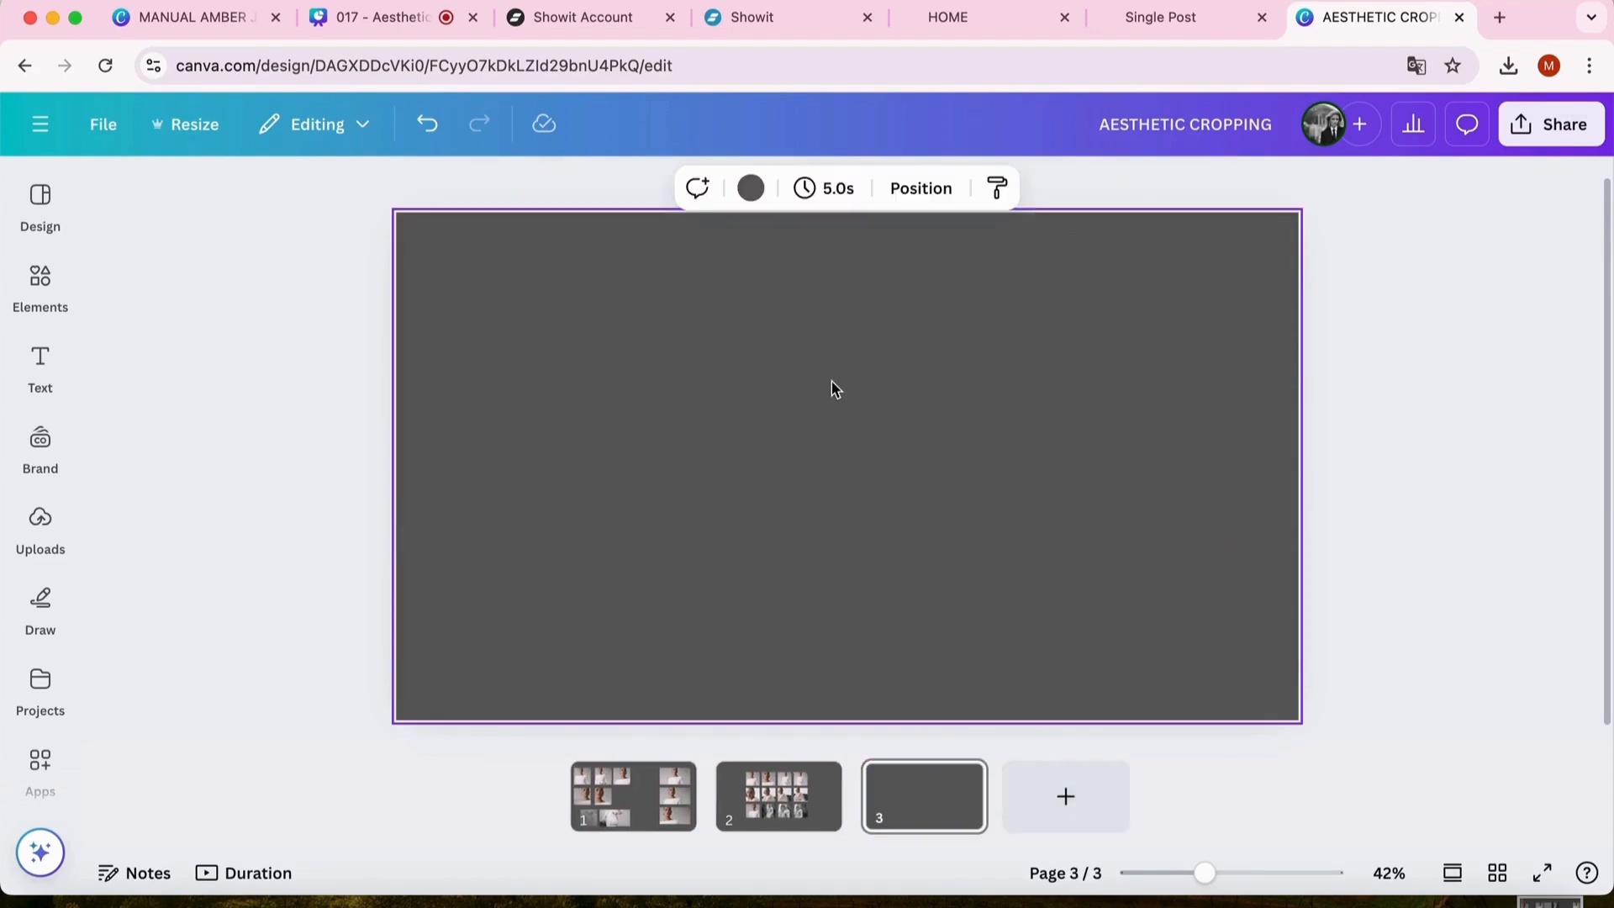
key("super+v")
left_click_drag(1110, 458, 1335, 735)
left_click_drag(1224, 620, 1204, 620)
left_click(1419, 597)
Copy the top landscape crop from page 1 onto a new fourth page and scale it to fill the page.
left_click(794, 811)
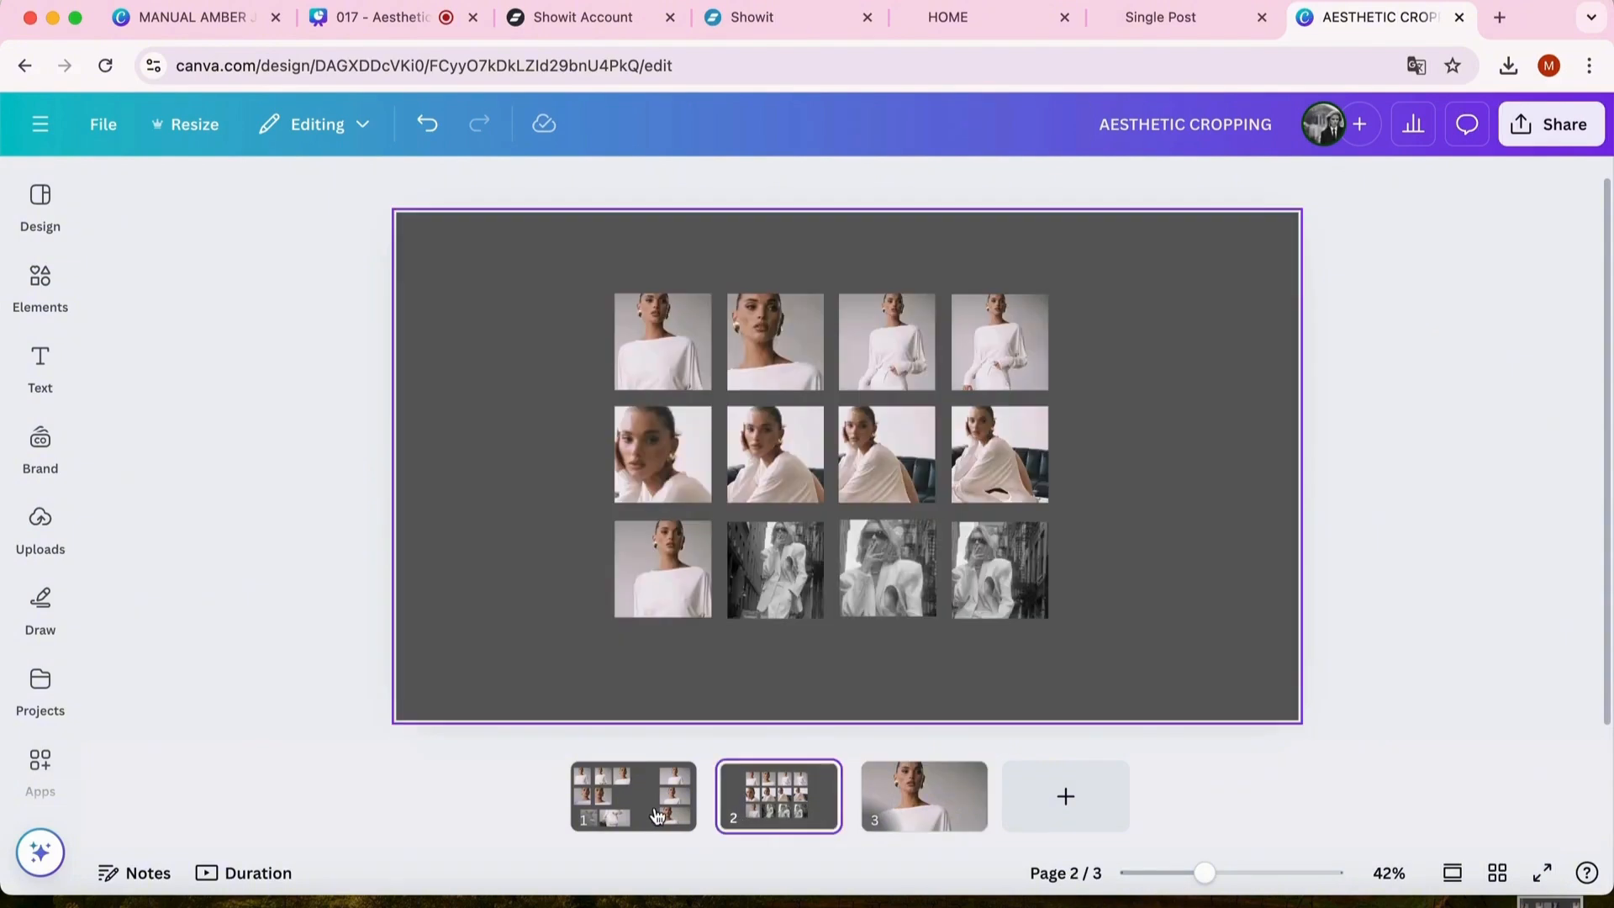
left_click(652, 803)
left_click(1101, 341)
left_click(1041, 799)
key("ctrl+v")
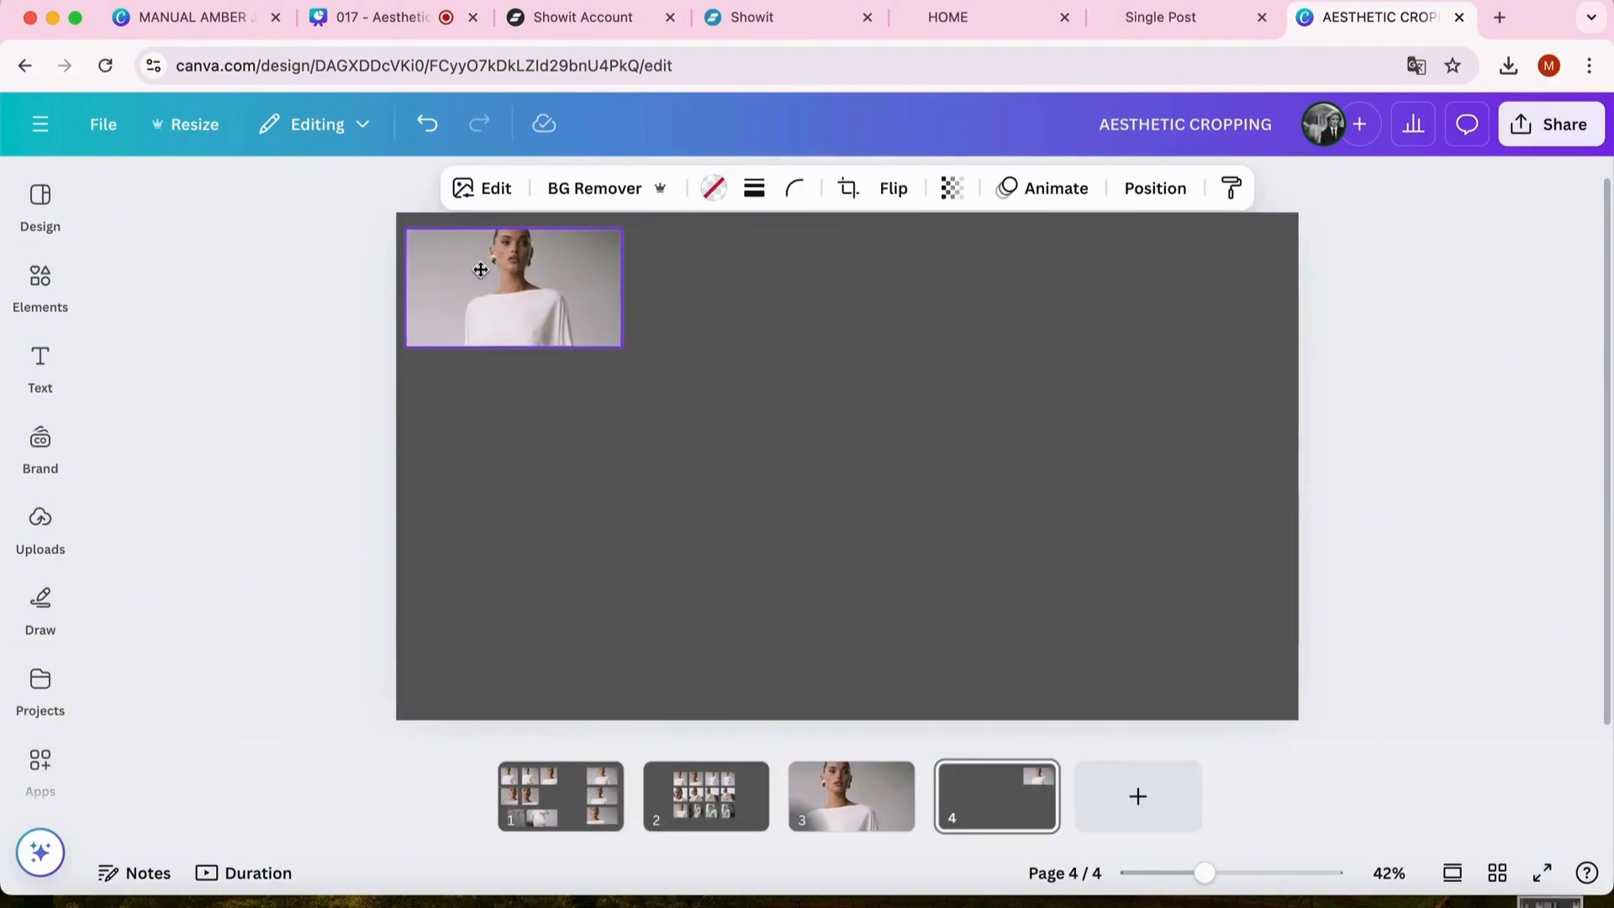
left_click_drag(613, 335, 1144, 757)
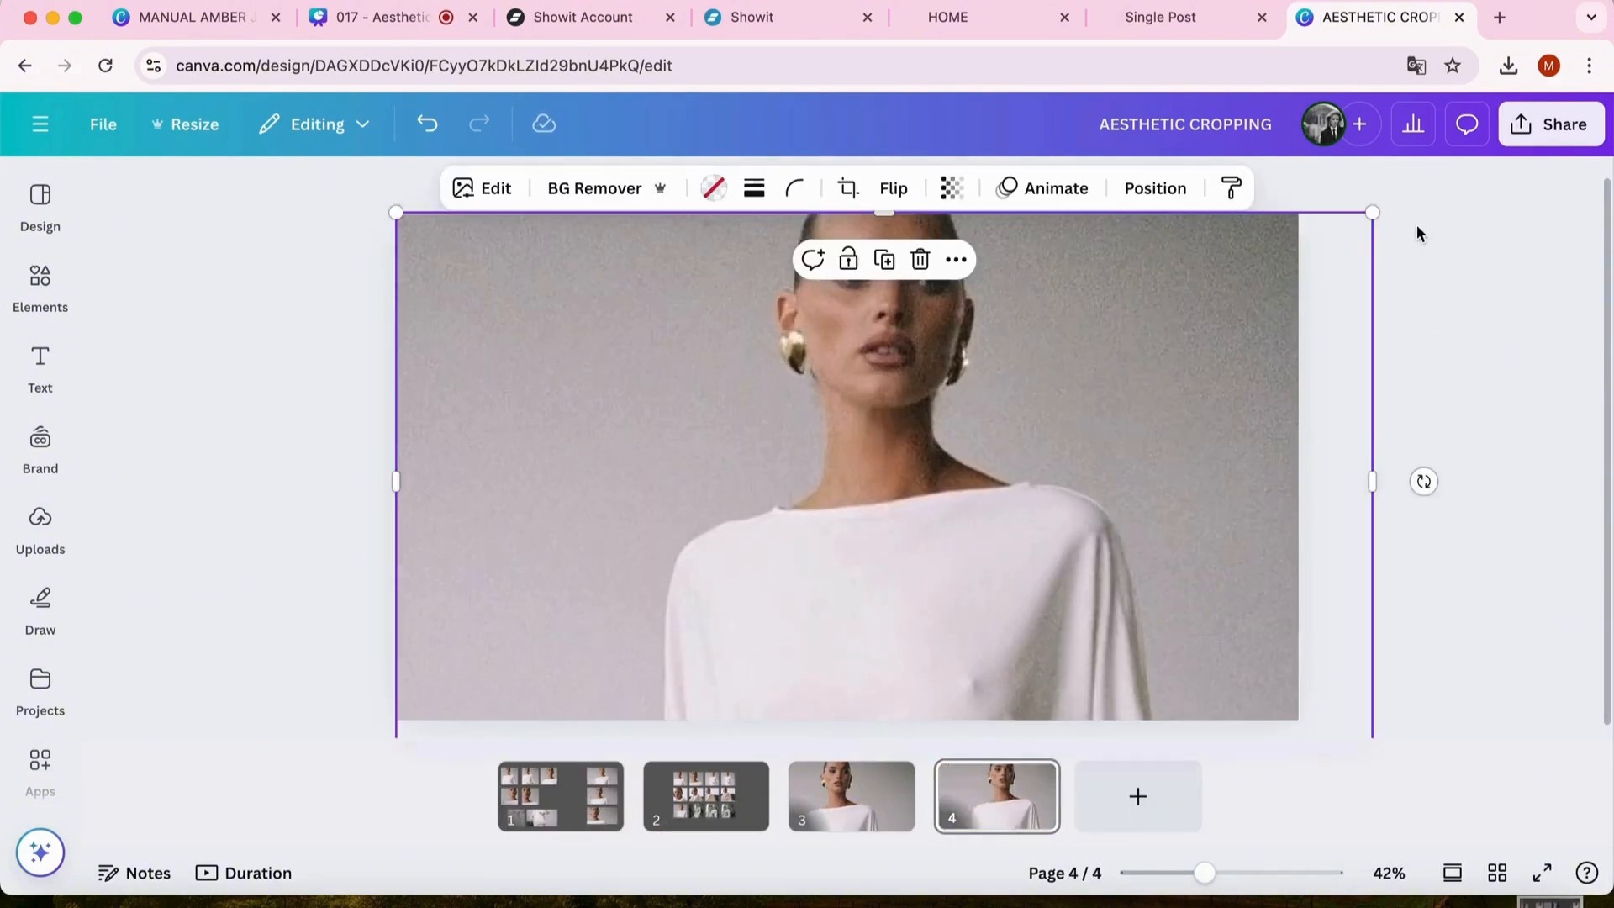
left_click_drag(1373, 213, 1298, 250)
left_click_drag(1248, 348, 1246, 308)
left_click_drag(847, 711, 849, 723)
left_click(1355, 658)
left_click(728, 804)
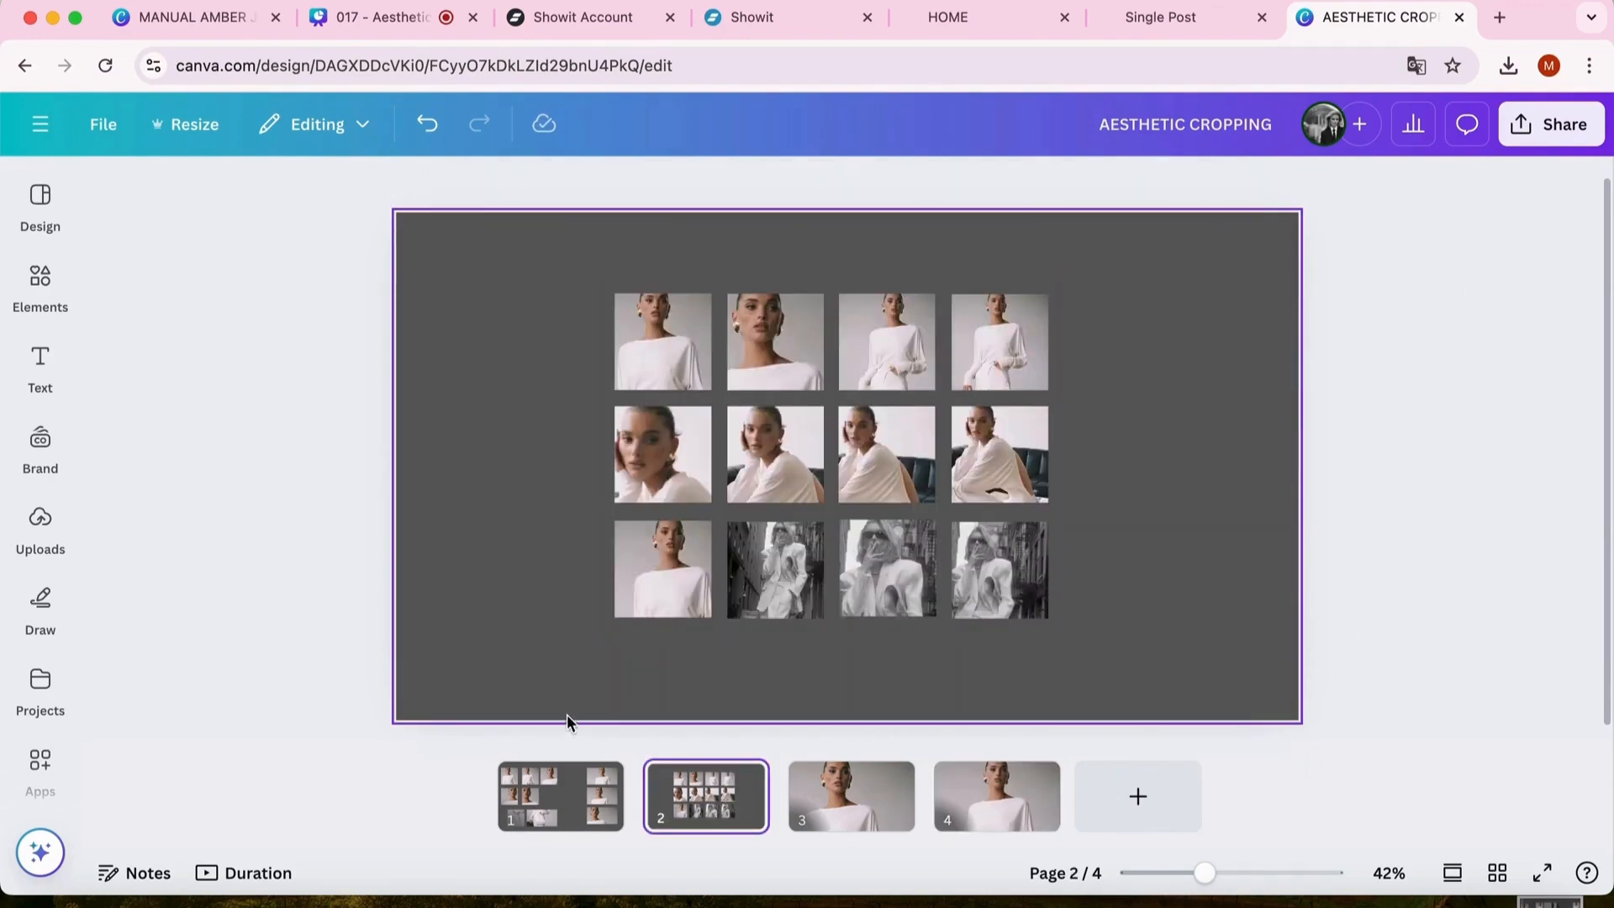
left_click(845, 805)
left_click(738, 806)
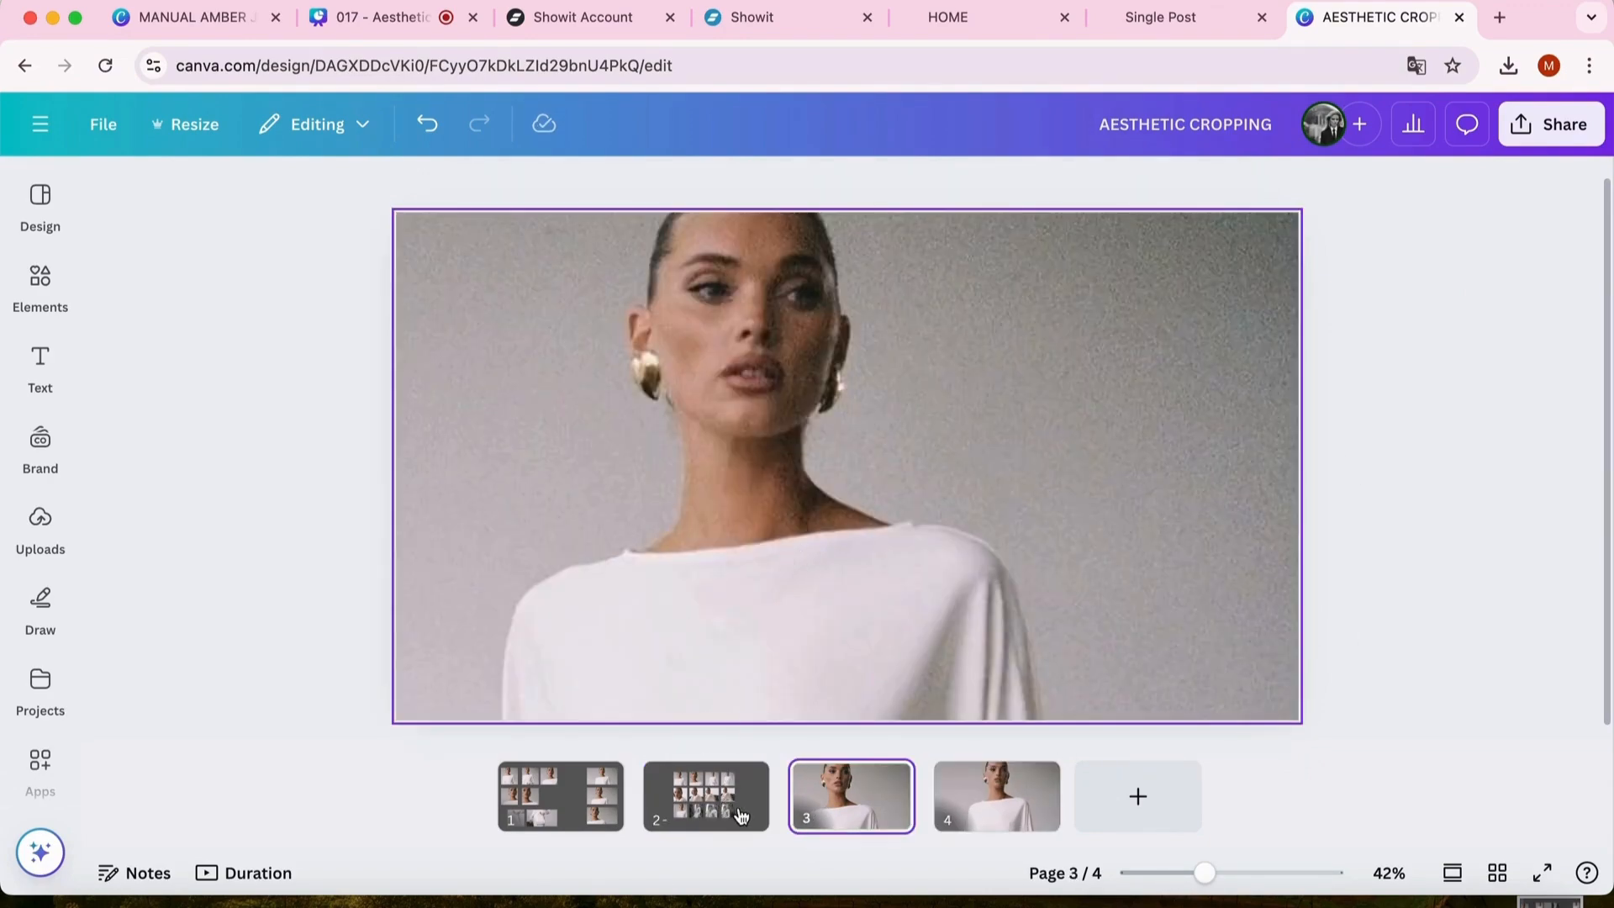